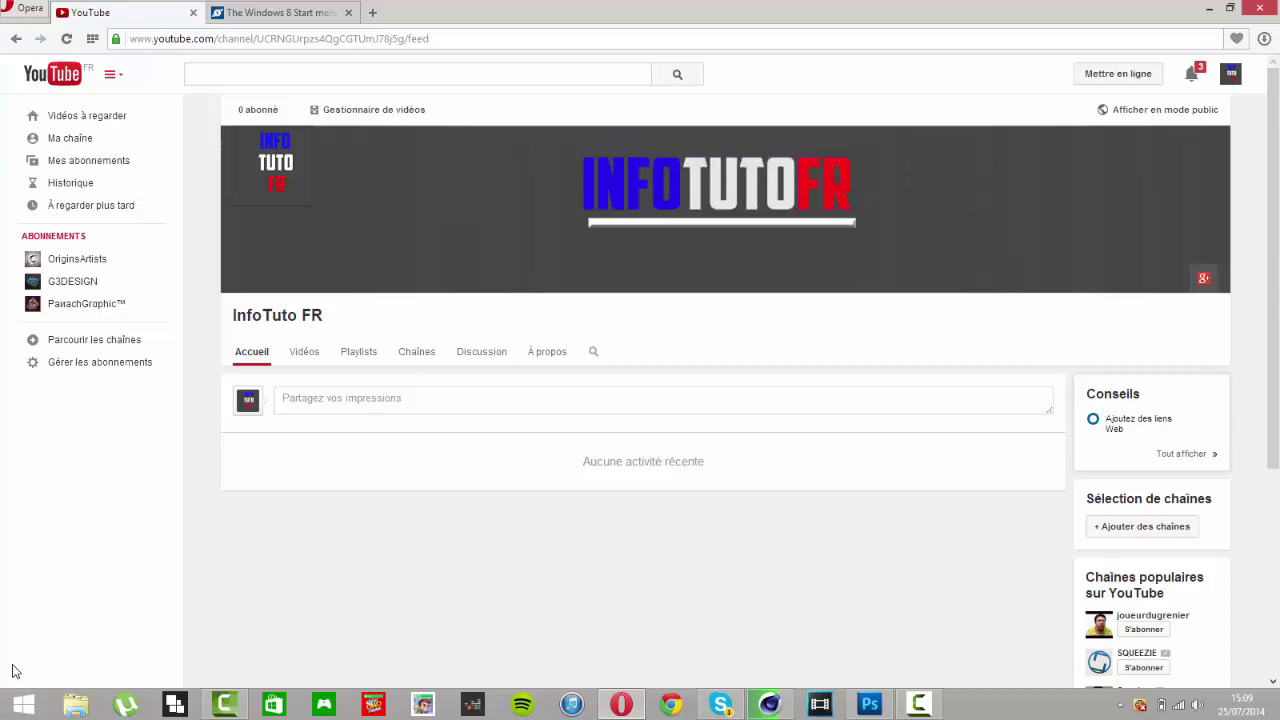
pyautogui.click(919, 705)
pyautogui.click(921, 706)
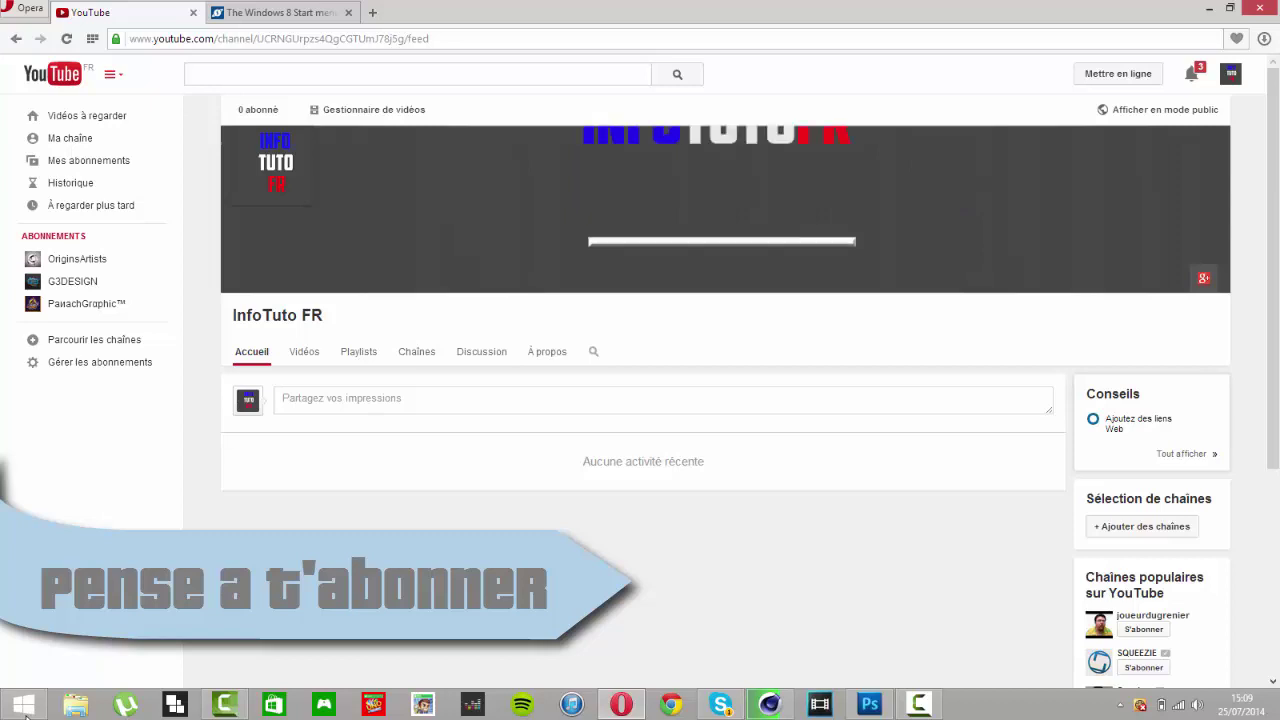
# - Look at the current Start menu and the Windows edition in the PC's system information, and close the information window
pyautogui.click(25, 708)
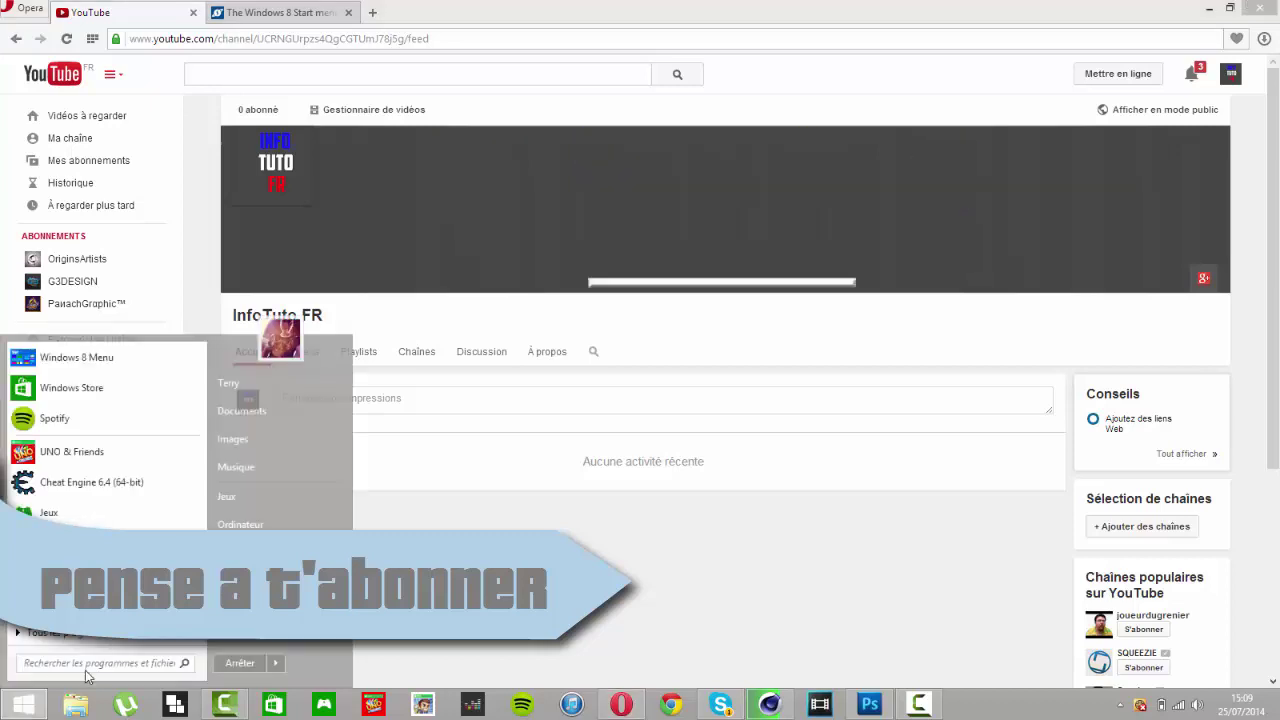
pyautogui.click(954, 537)
pyautogui.moveTo(1278, 718)
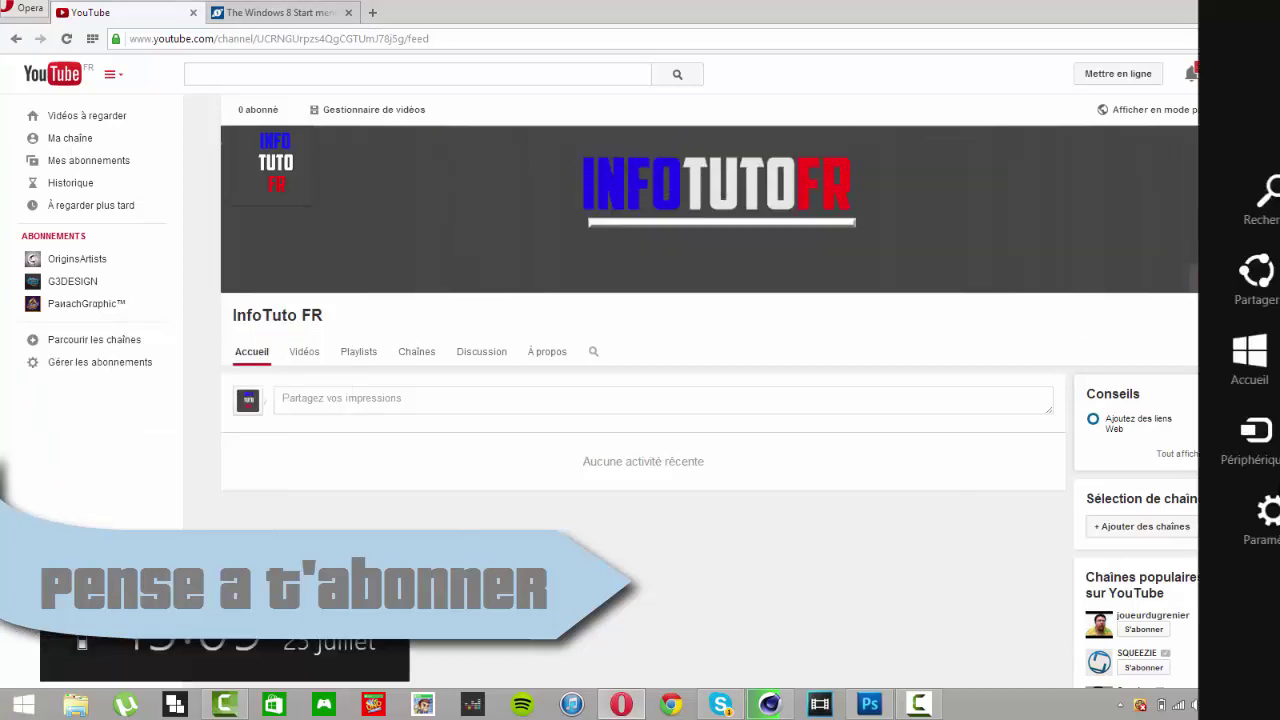
pyautogui.click(1255, 515)
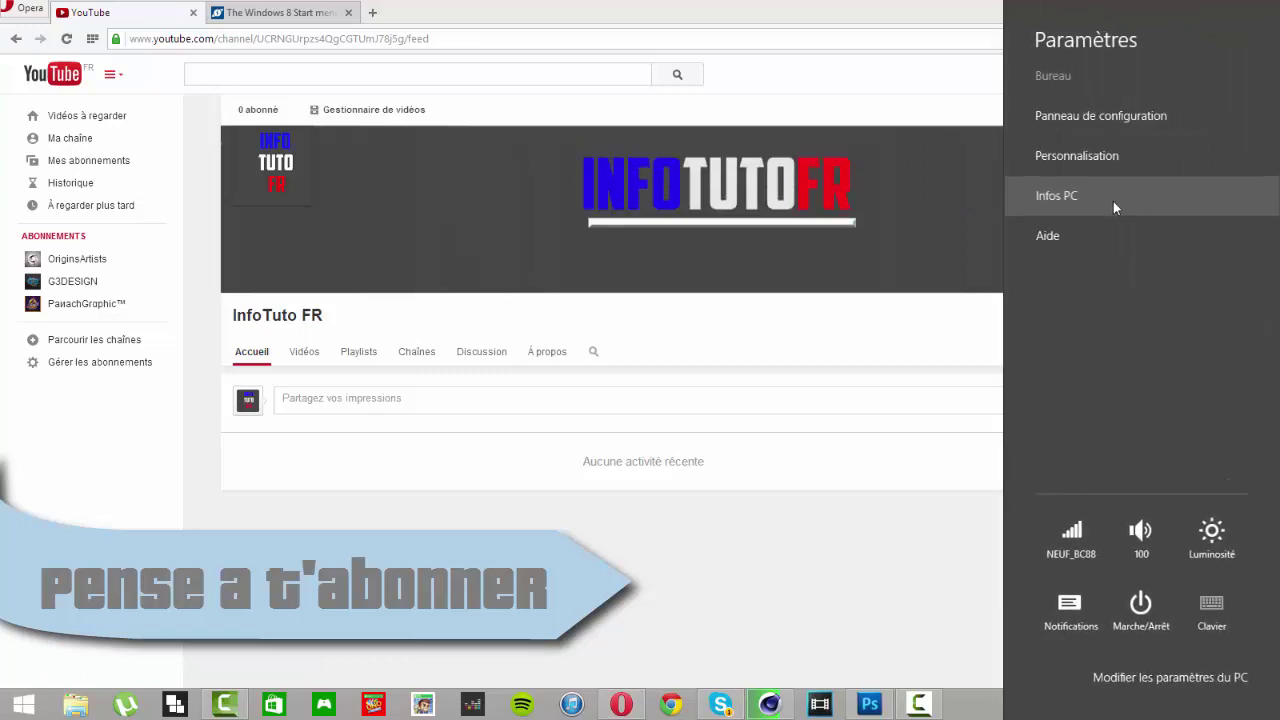
pyautogui.click(1113, 200)
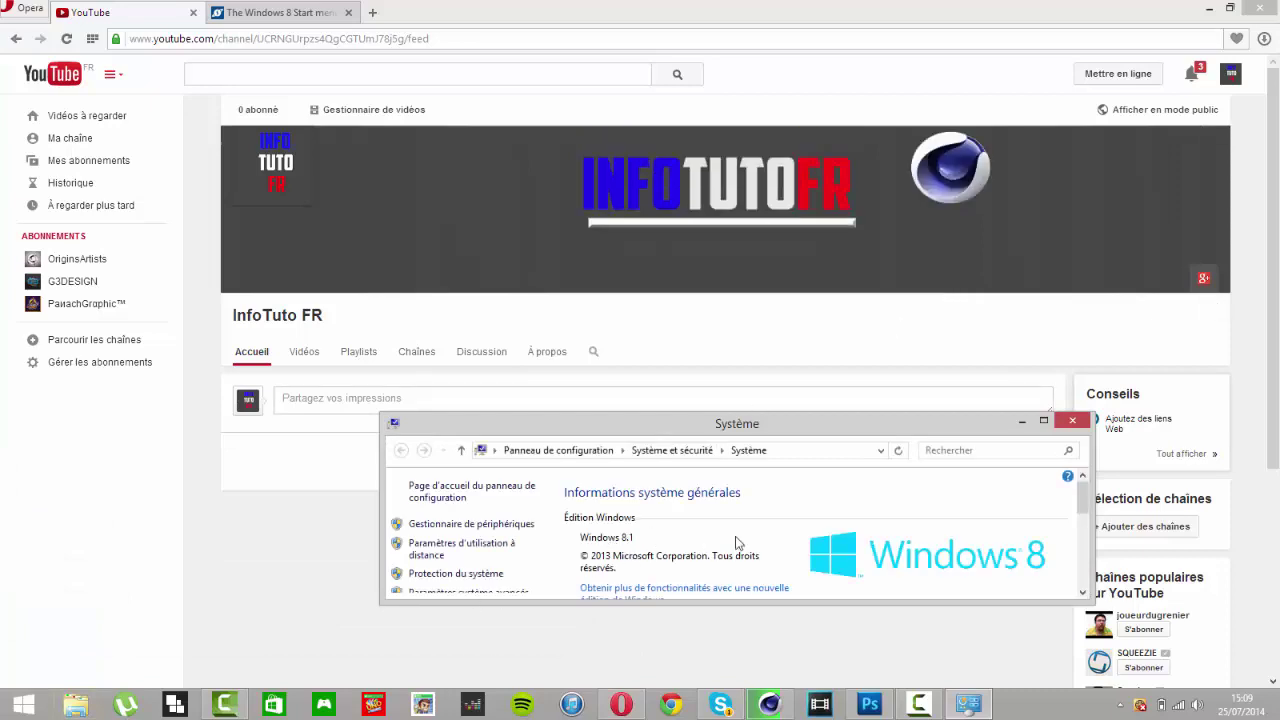
pyautogui.hotkey('alt', 'F4')
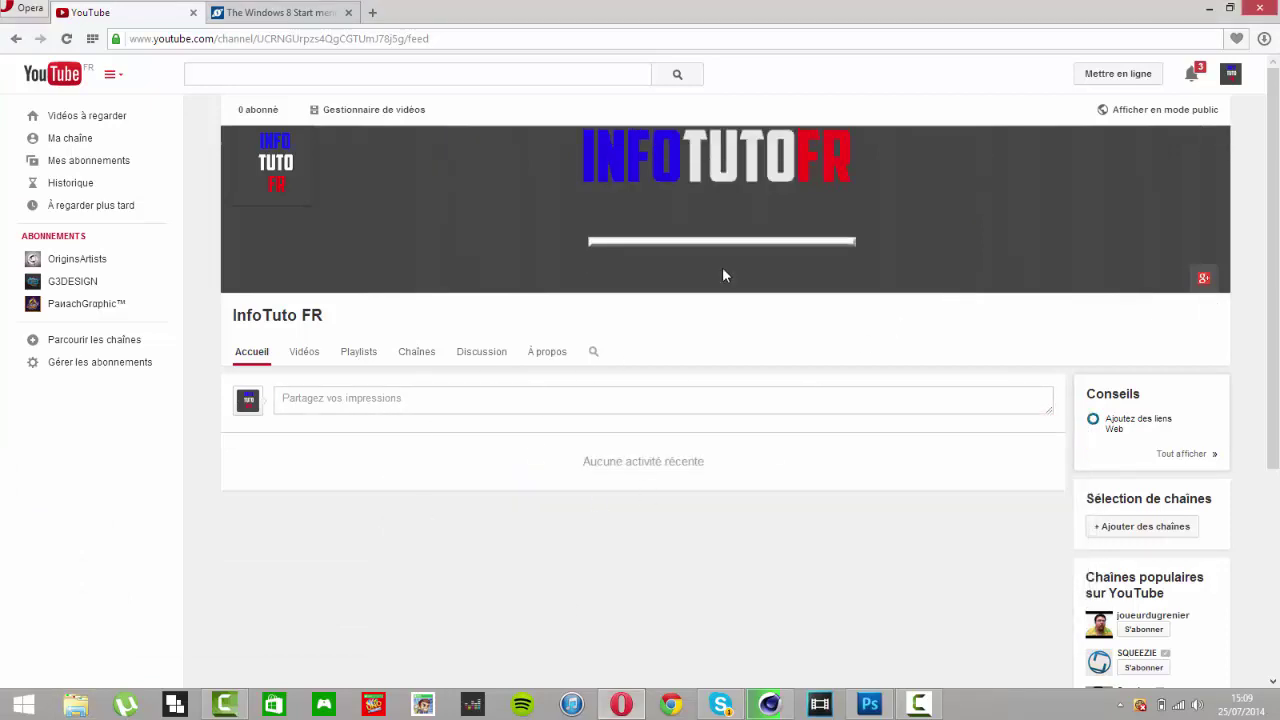
# - View the Stardock Start8 product page, minimize the browser and display the Start menu on the desktop
pyautogui.click(287, 12)
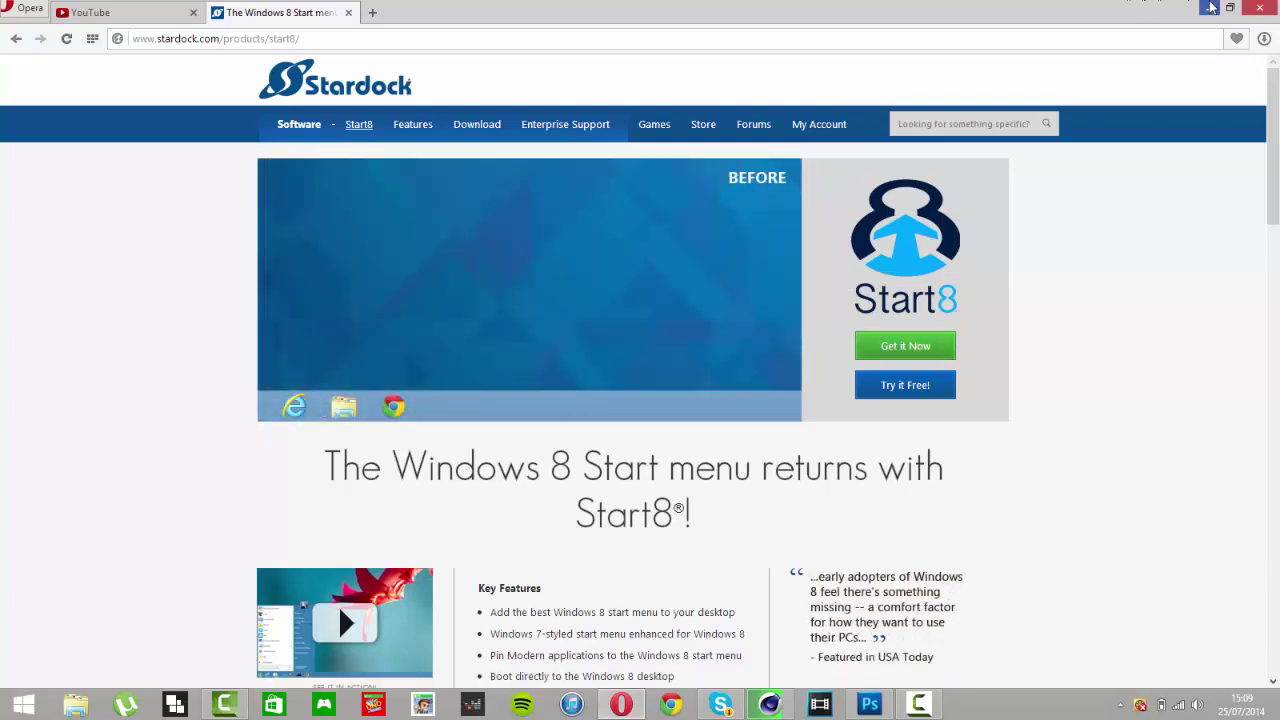
pyautogui.click(1210, 7)
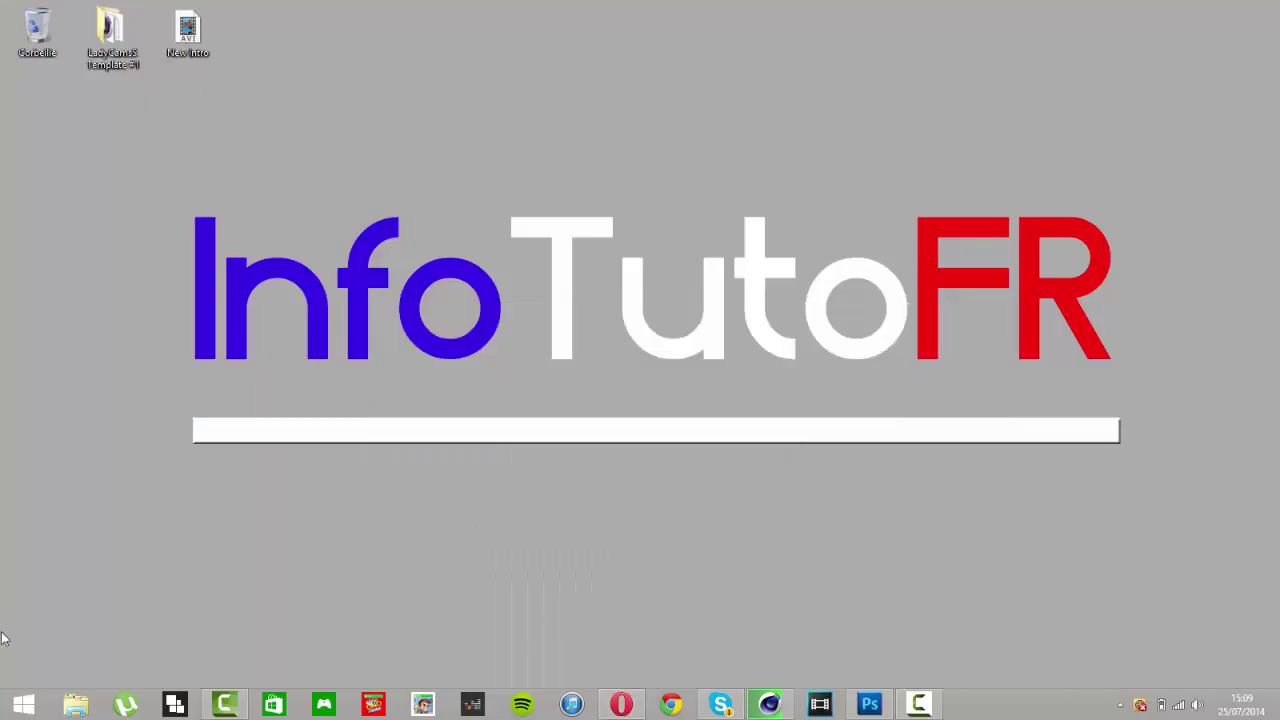
pyautogui.click(24, 705)
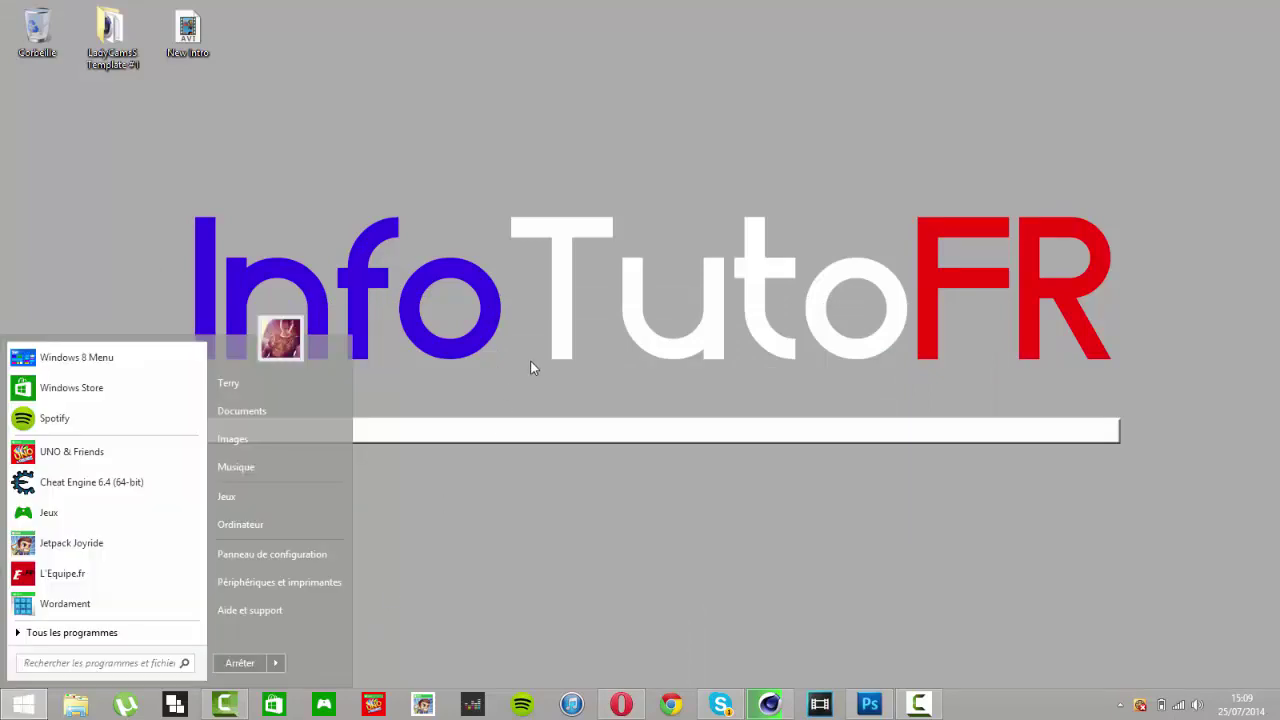
# - Open the Start8 configuration, switch the Start menu to Style Windows 8, preview the Start screen and close the configuration
pyautogui.rightClick(24, 705)
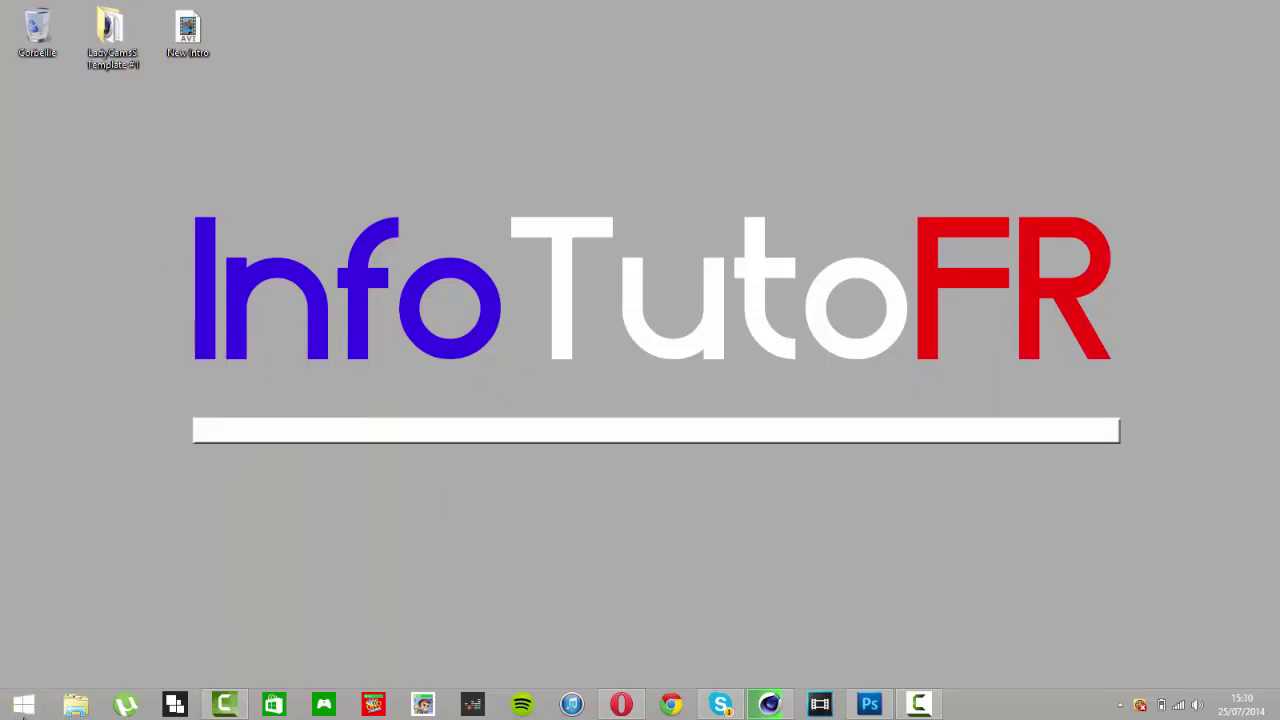
pyautogui.click(73, 640)
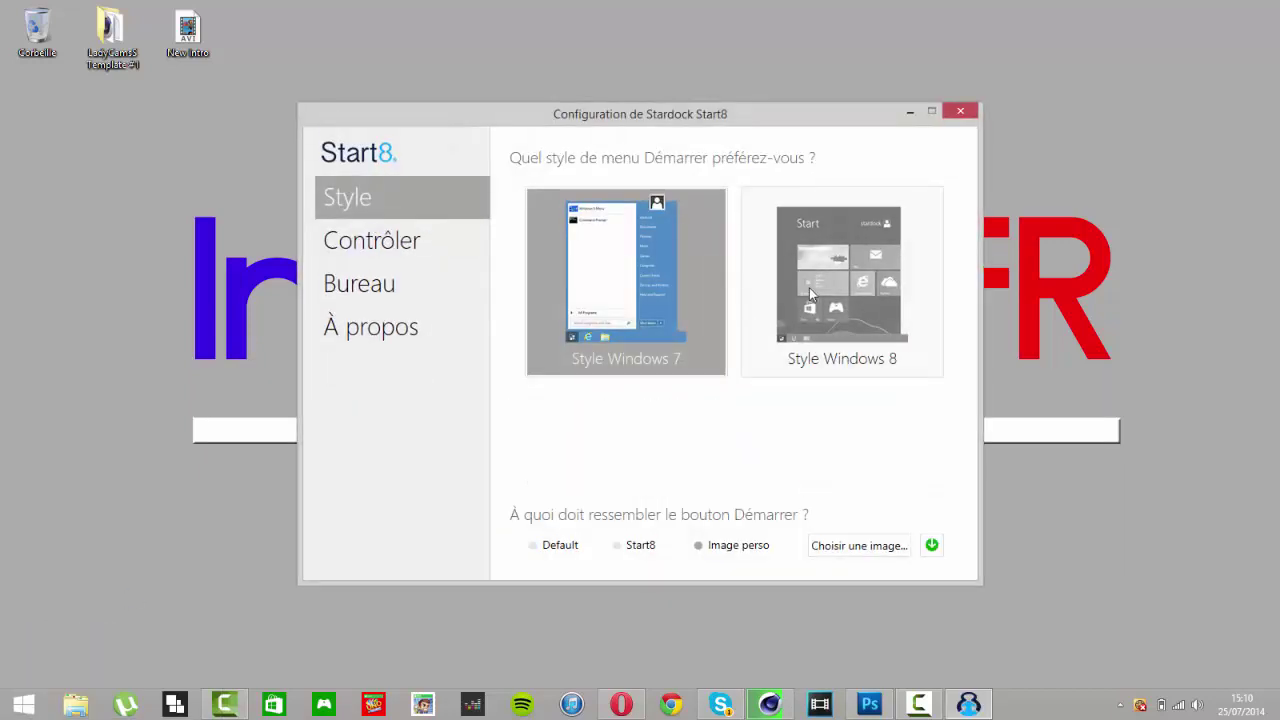
pyautogui.click(809, 287)
pyautogui.press('super')
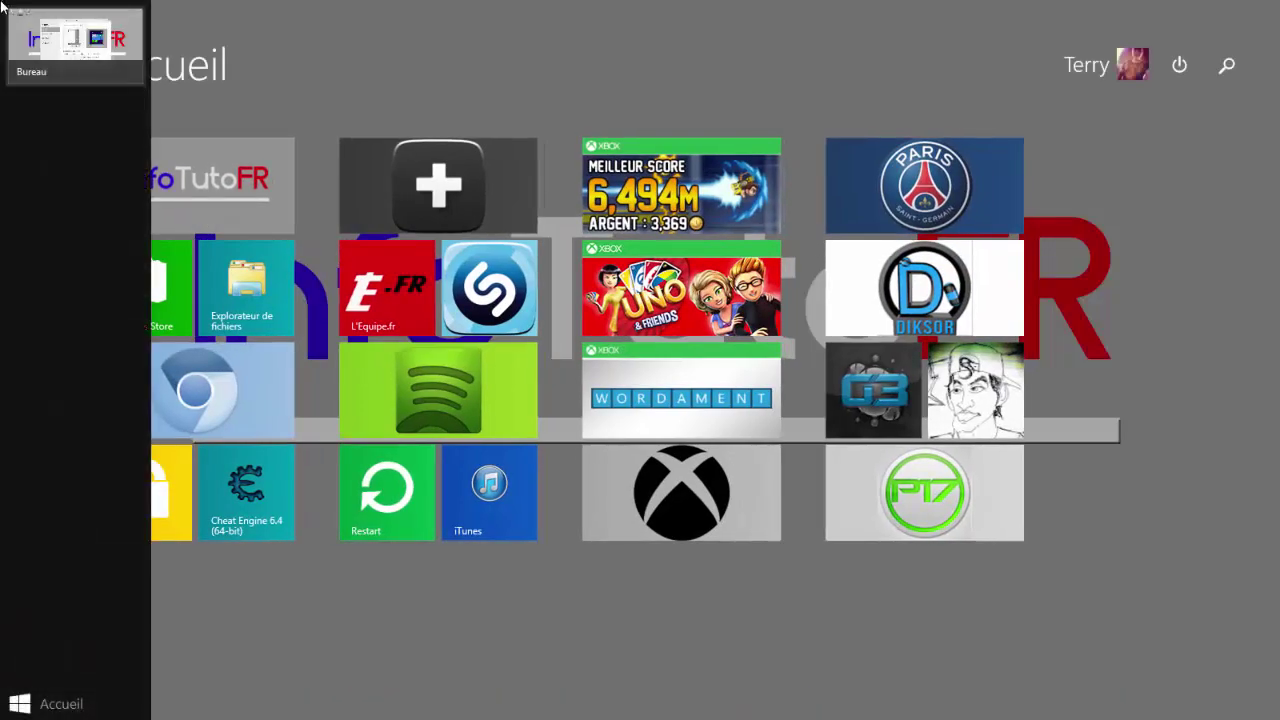
pyautogui.click(3, 5)
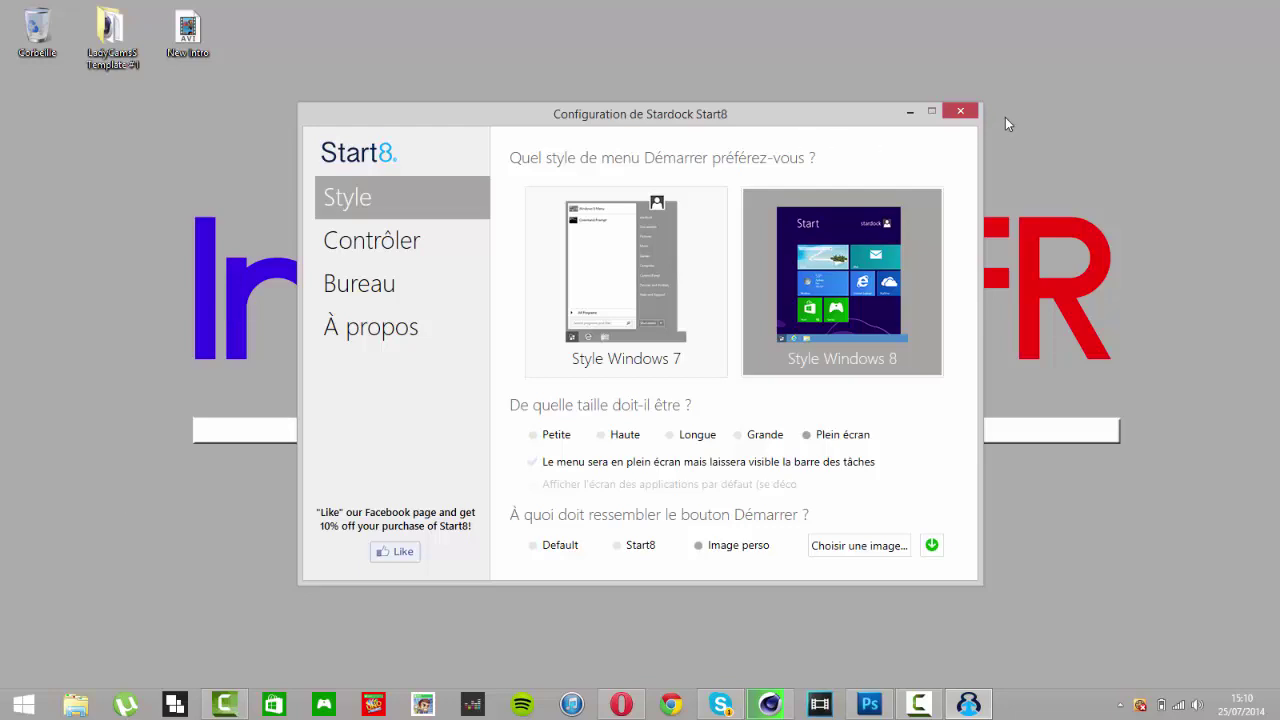
pyautogui.click(960, 111)
# - Reopen the Start8 configuration, set the Start menu style to Style Windows 7 and preview the menu
pyautogui.rightClick(28, 705)
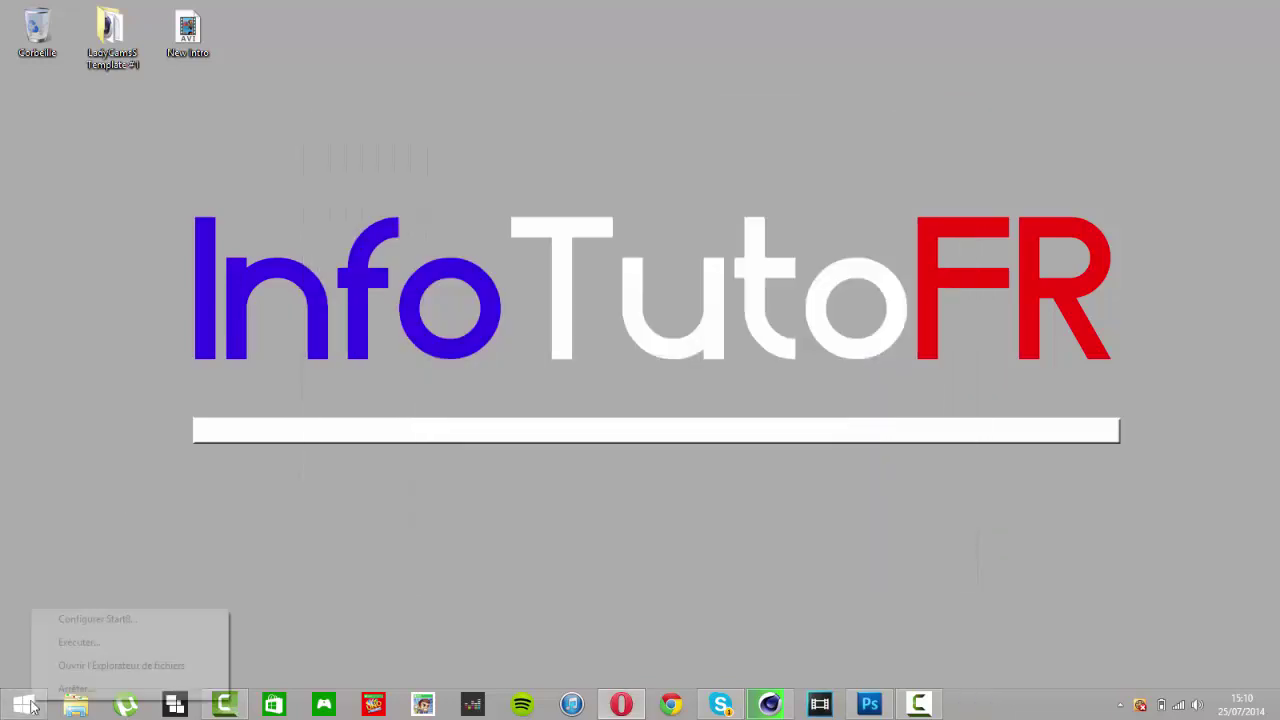
pyautogui.click(86, 619)
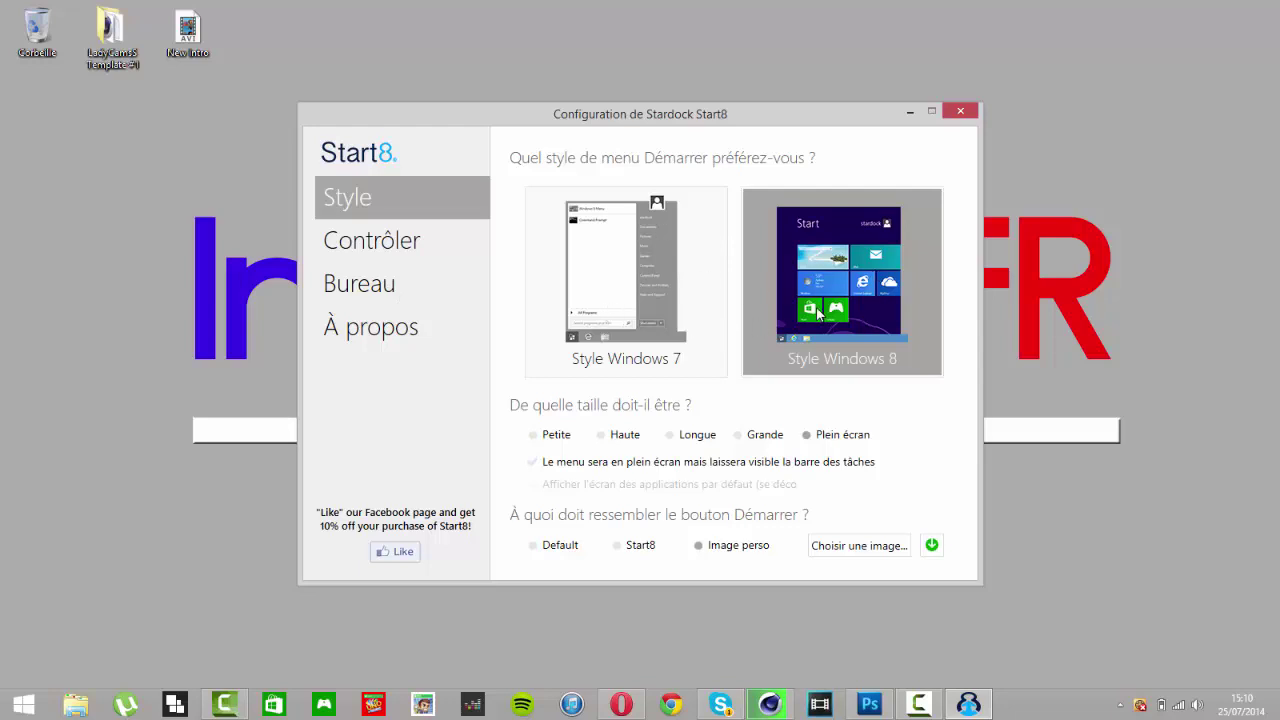
pyautogui.click(688, 293)
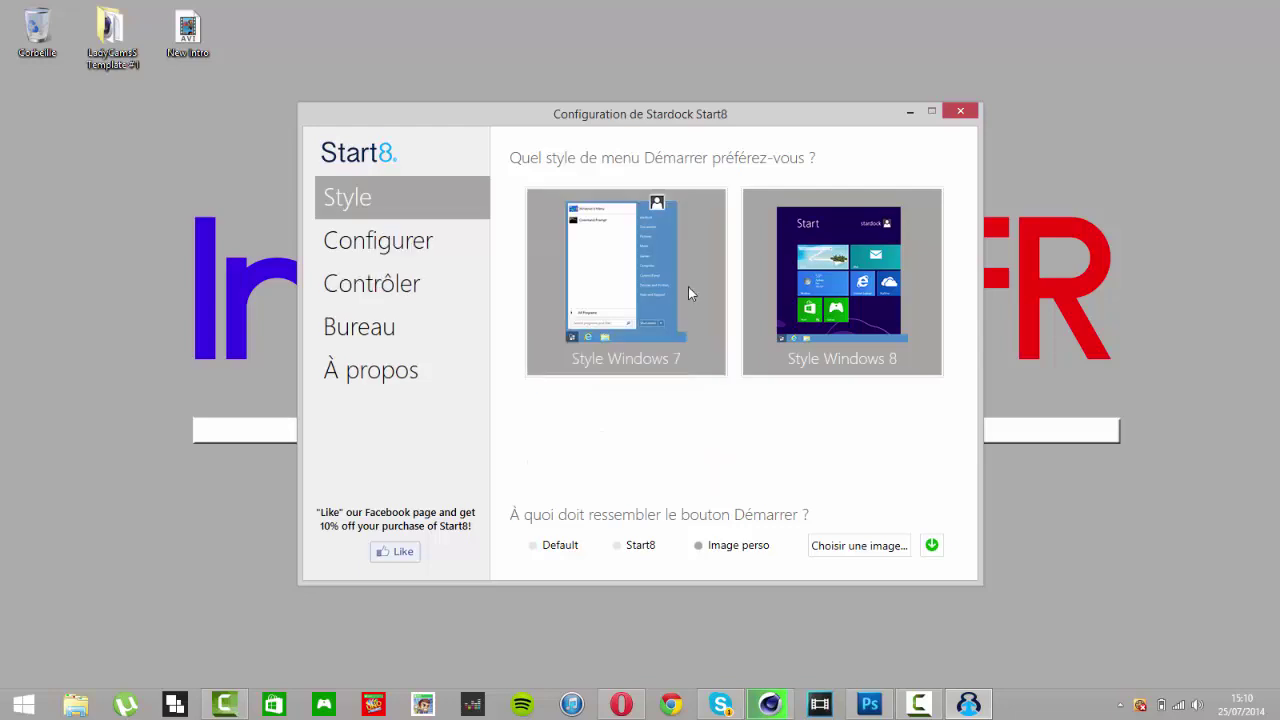
pyautogui.press('super')
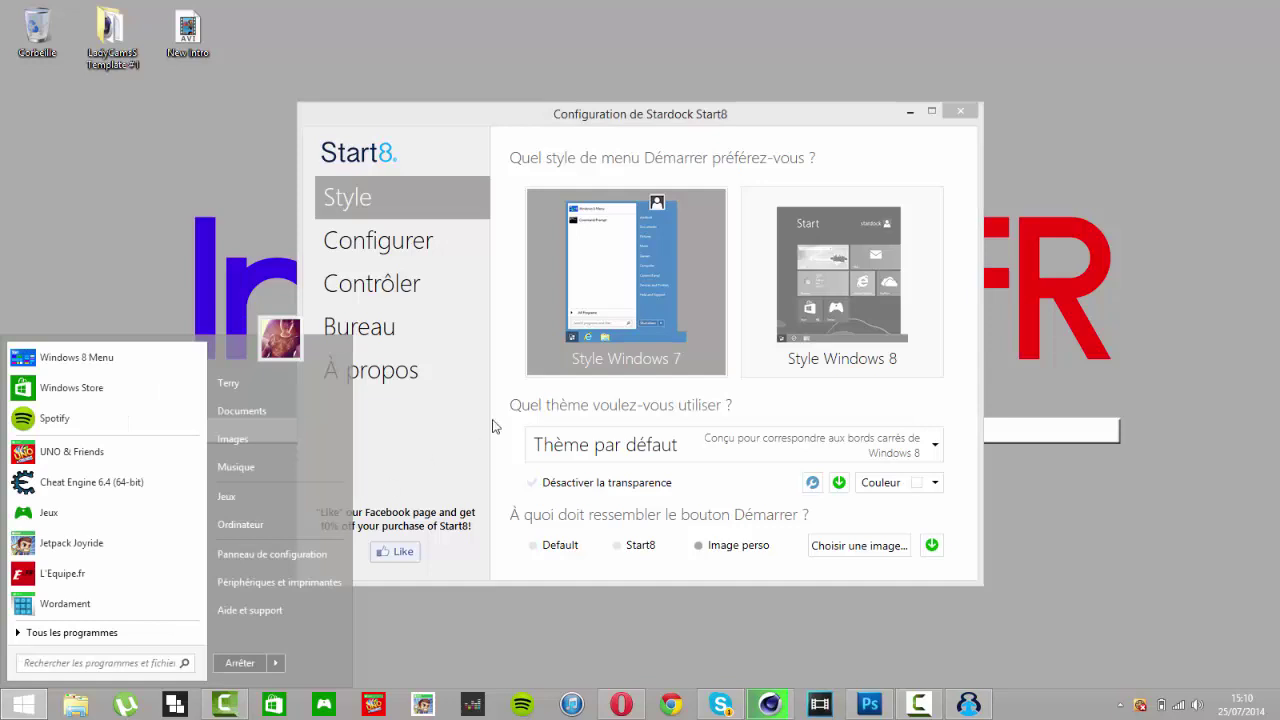
pyautogui.click(731, 400)
# - Look through the available menu themes and the image files offered for a custom Start button
pyautogui.click(778, 444)
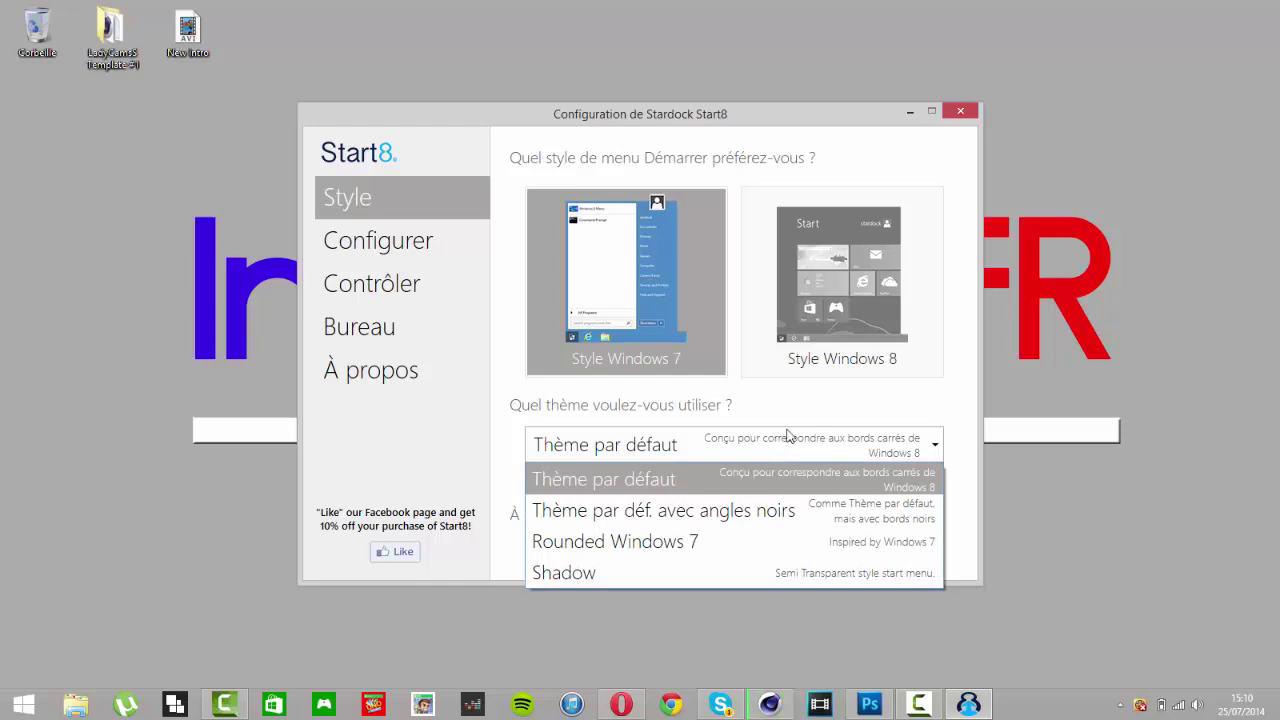
pyautogui.click(812, 418)
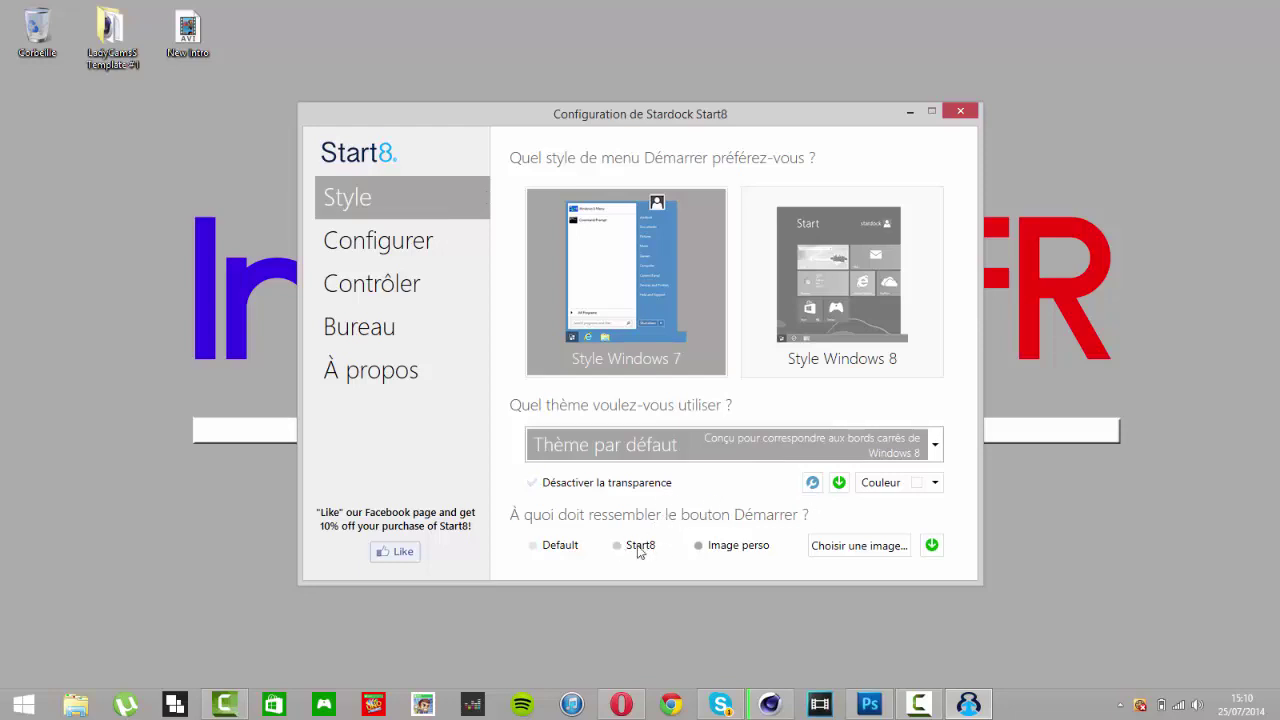
pyautogui.click(840, 541)
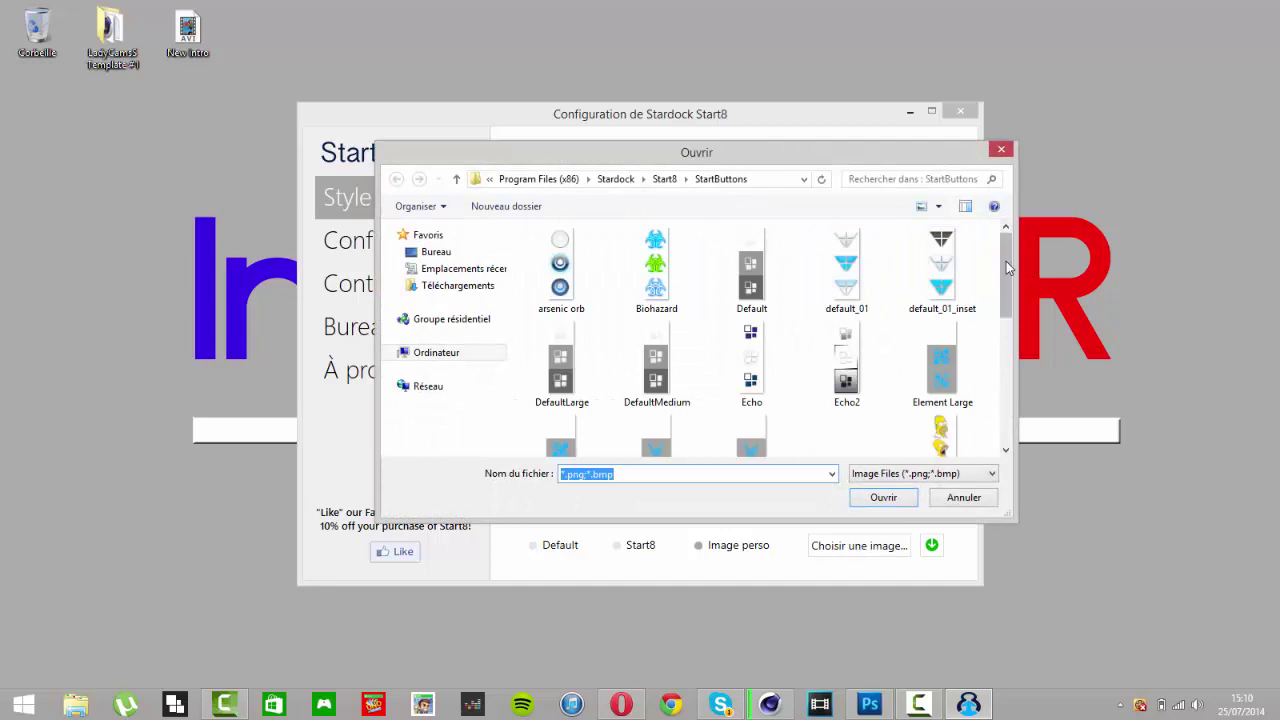
pyautogui.click(1010, 363)
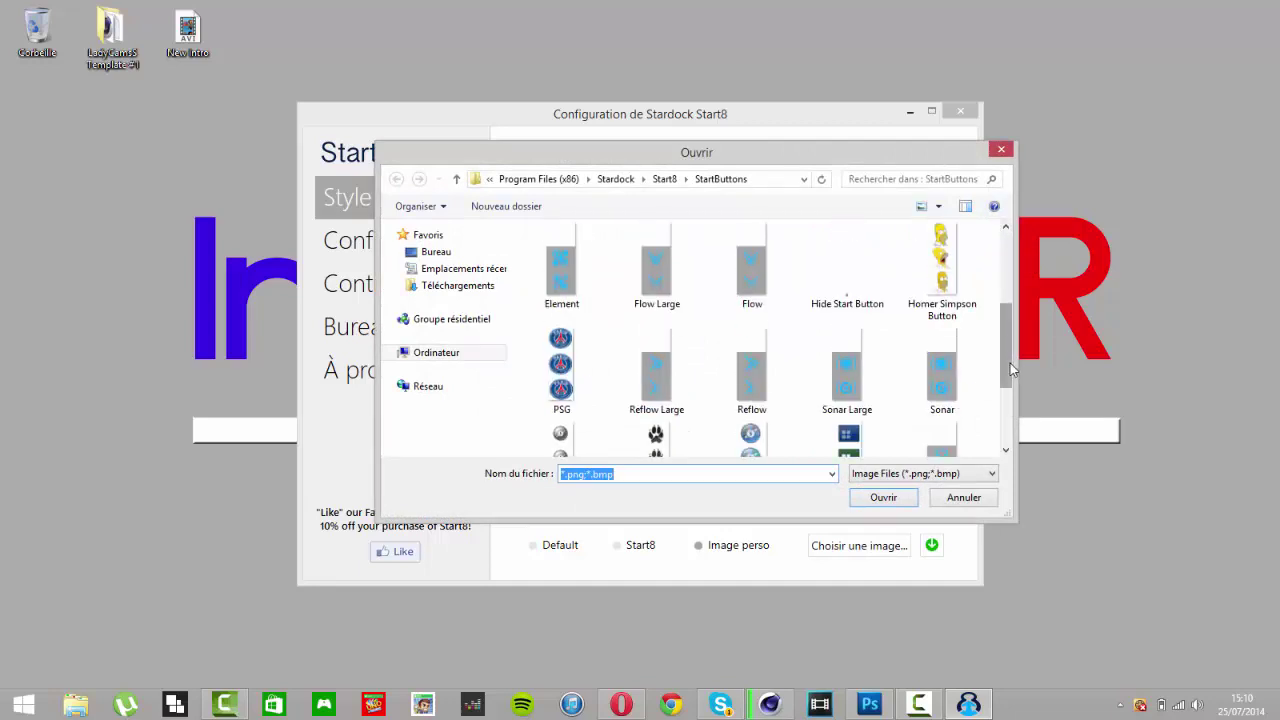
pyautogui.moveTo(1010, 375); pyautogui.dragTo(1001, 424)
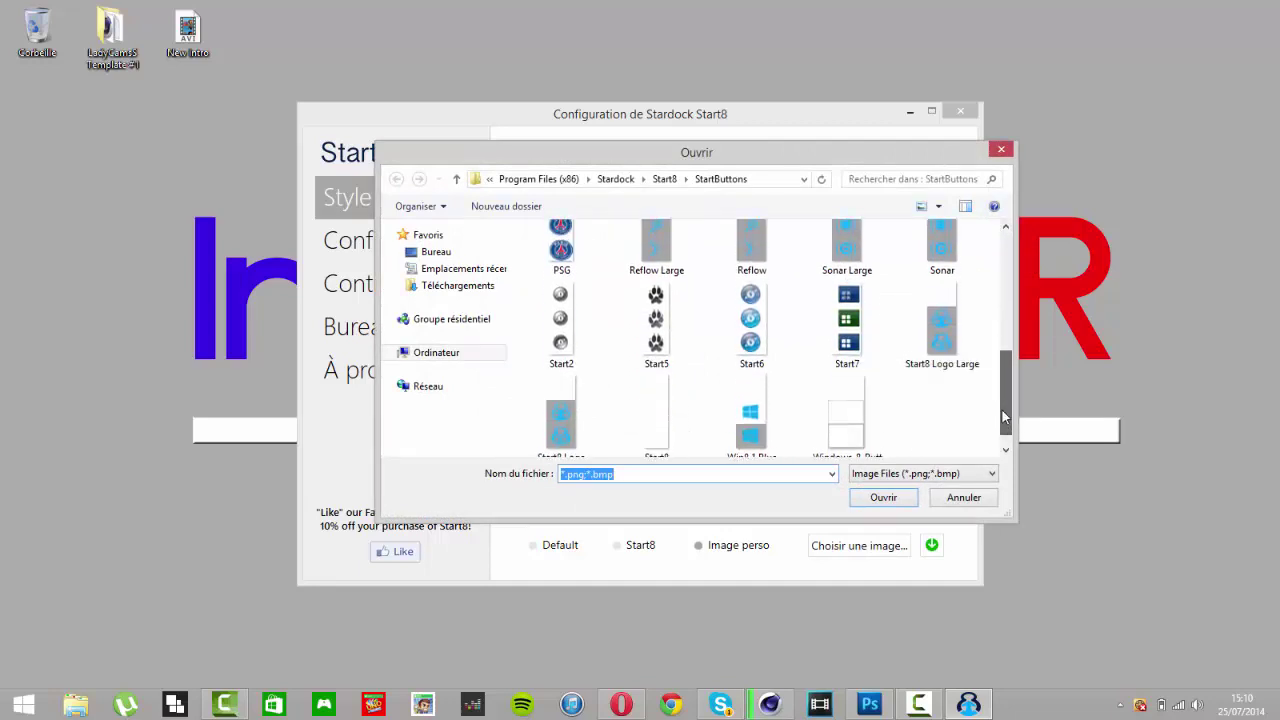
pyautogui.click(1001, 149)
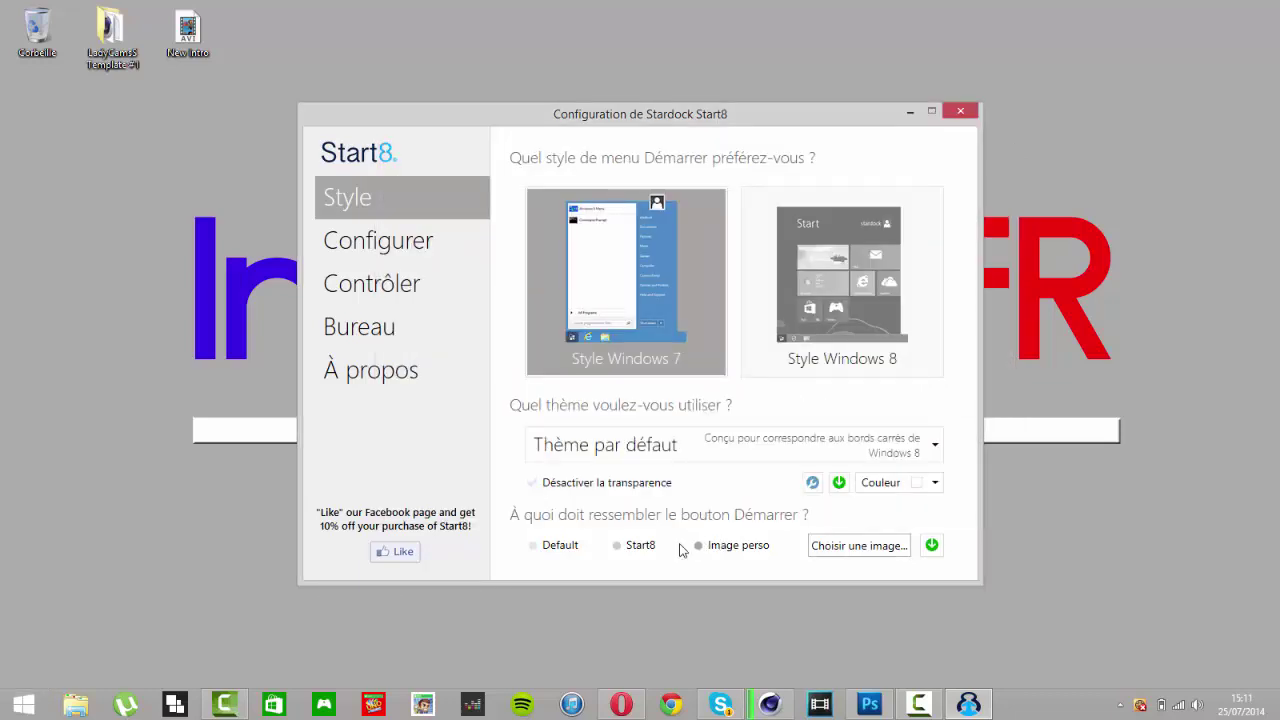
# - Try the Start8 and Default button looks, and set the Start button to the custom image Windows_8_Button
pyautogui.click(643, 547)
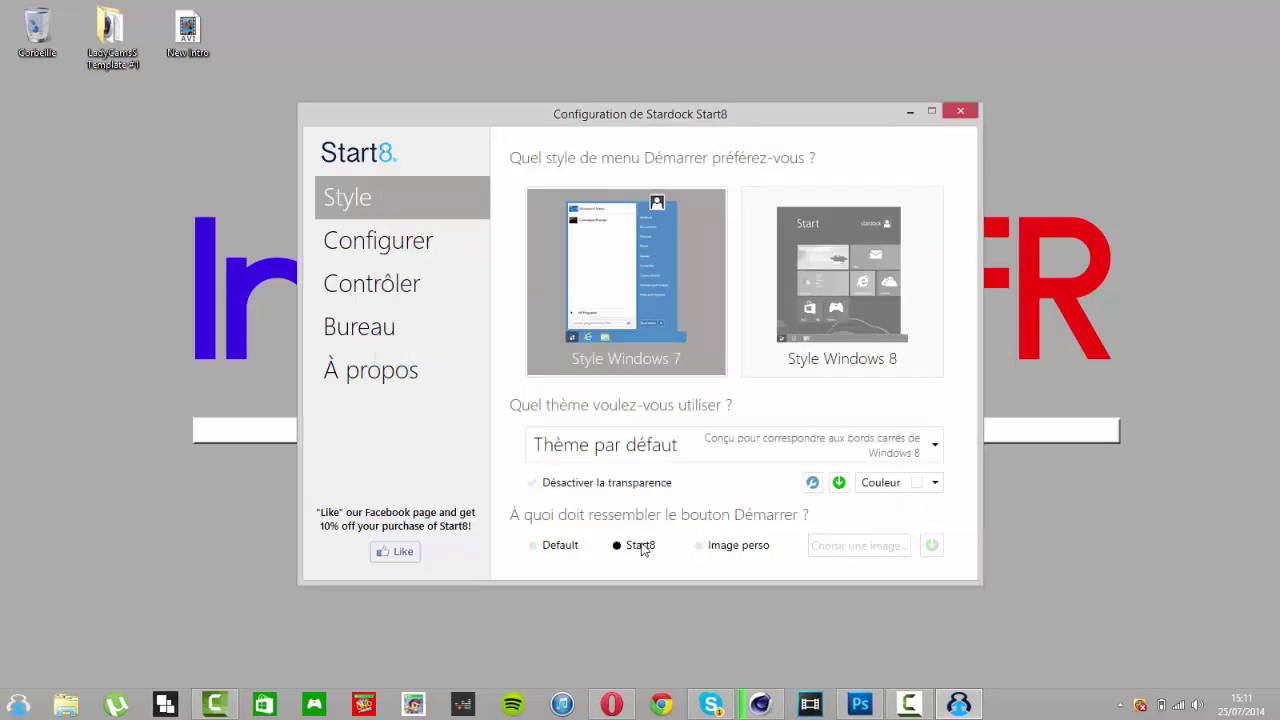
pyautogui.click(573, 549)
pyautogui.click(733, 545)
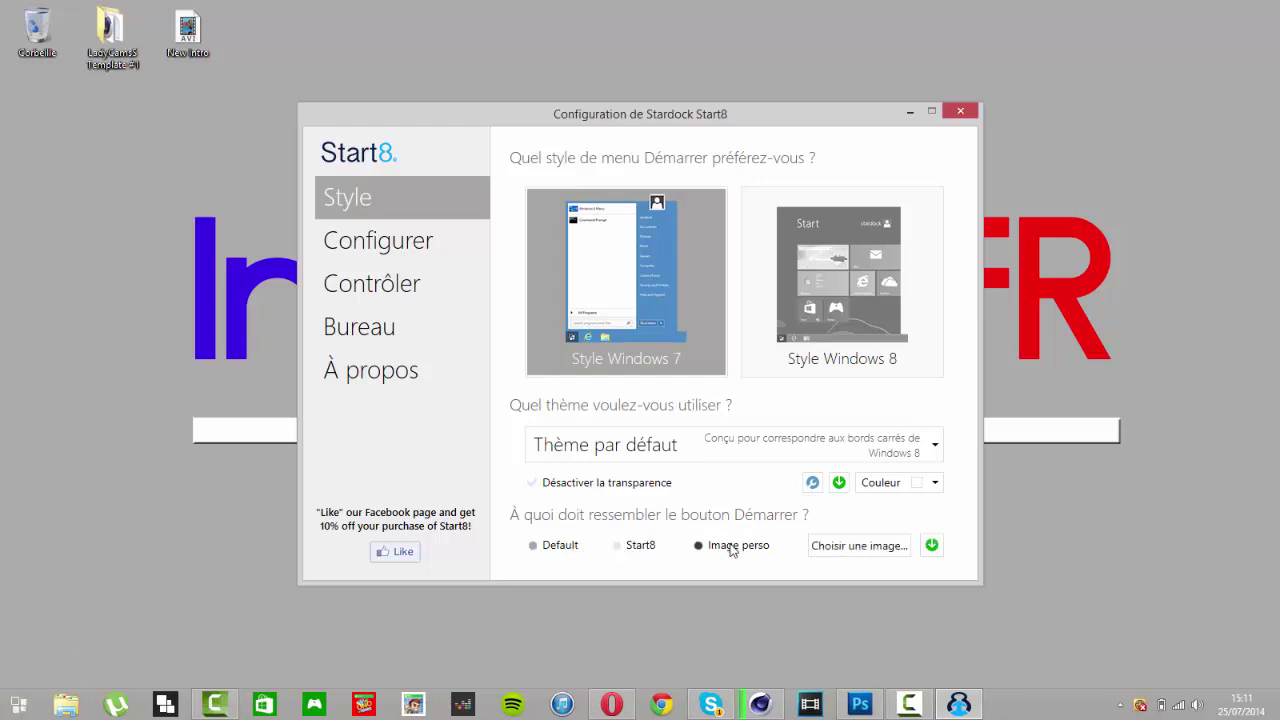
pyautogui.click(889, 546)
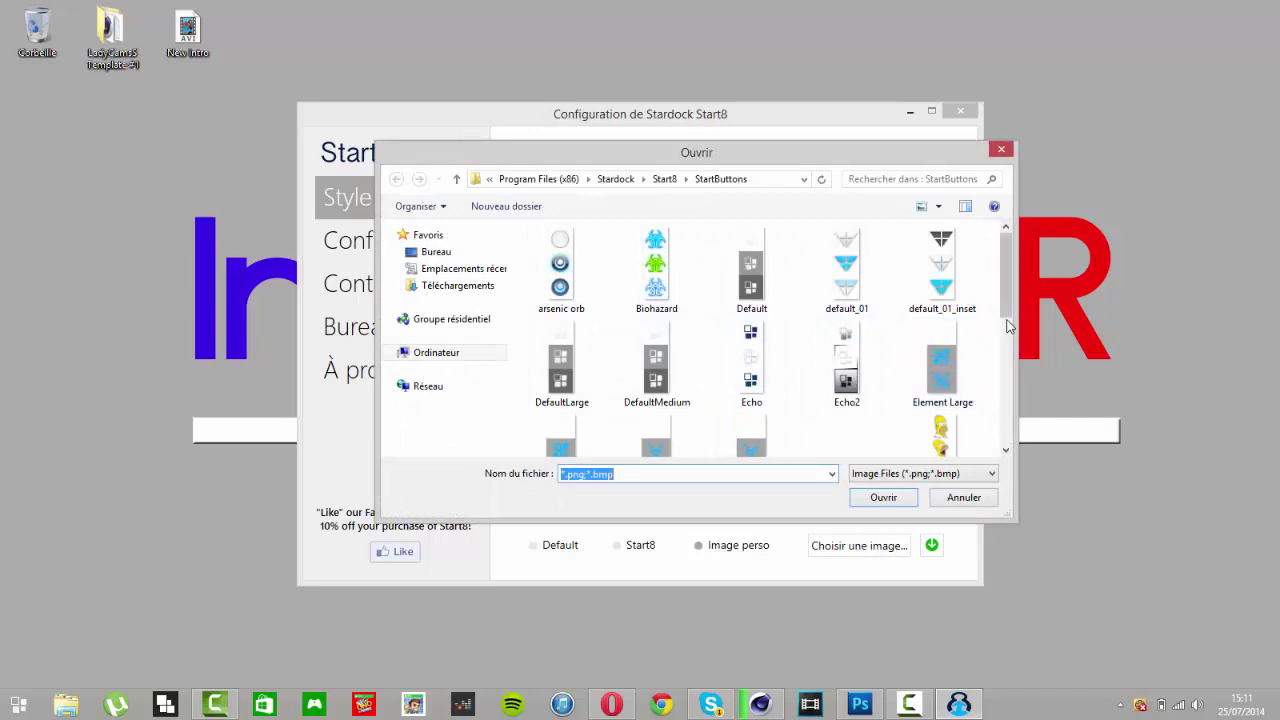
pyautogui.scroll(-5, 1009, 325)
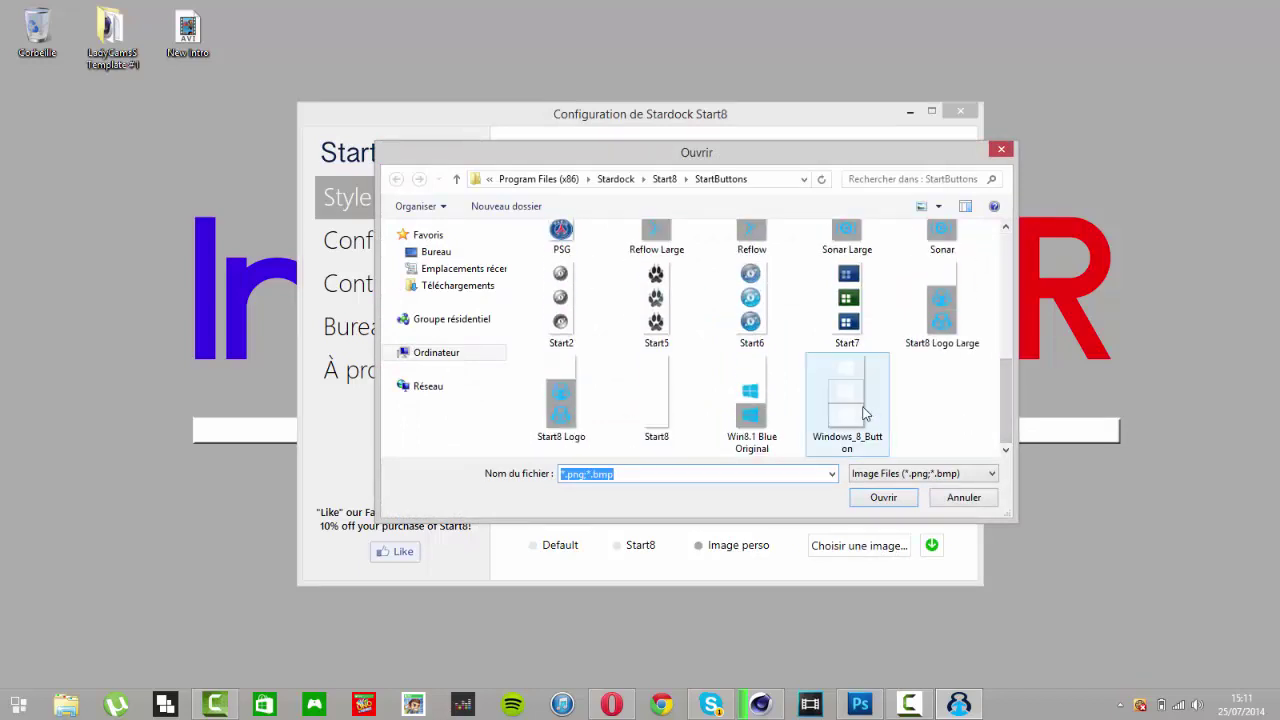
pyautogui.doubleClick(865, 413)
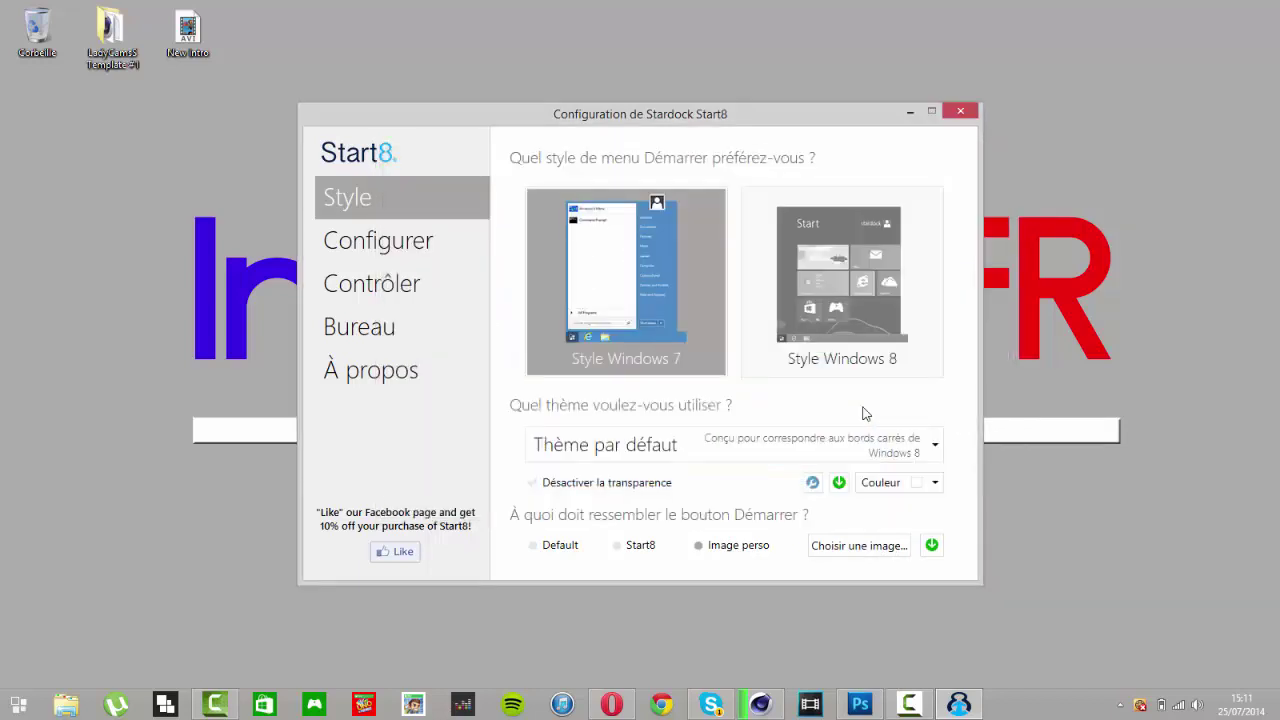
# - Review the Start8 settings under Configurer, Contrôler and Bureau
pyautogui.click(396, 250)
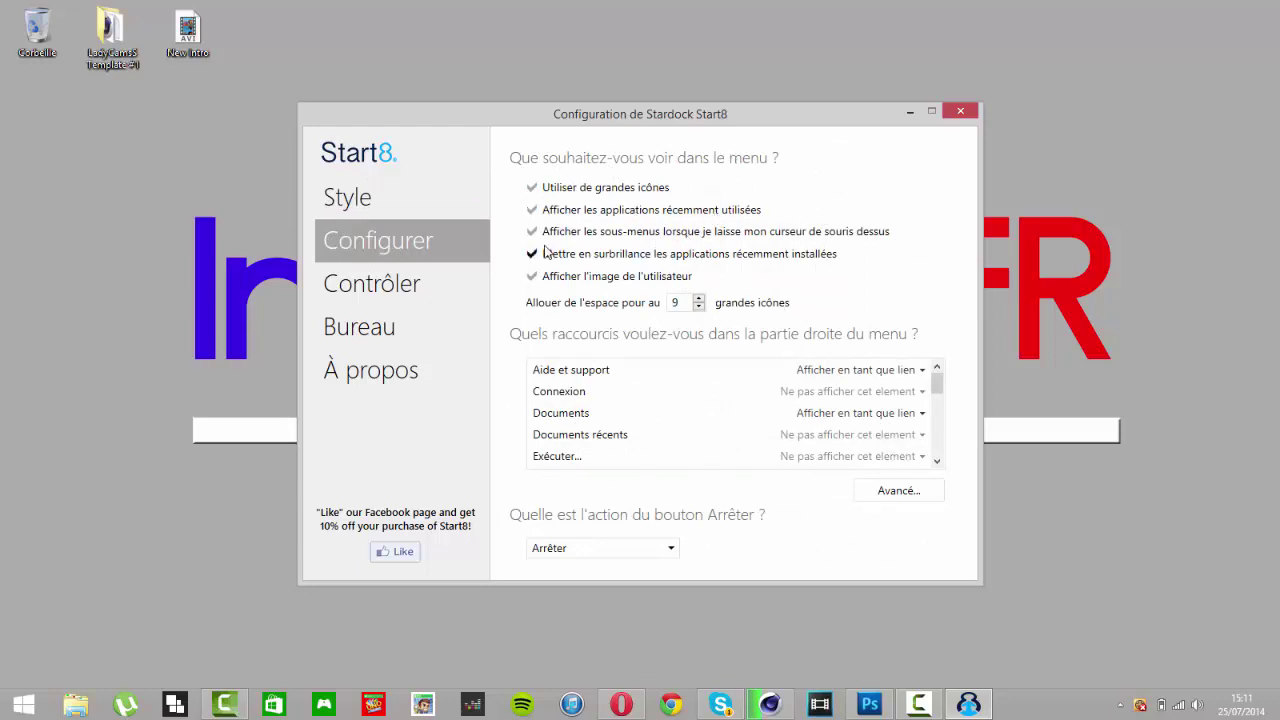
pyautogui.click(387, 287)
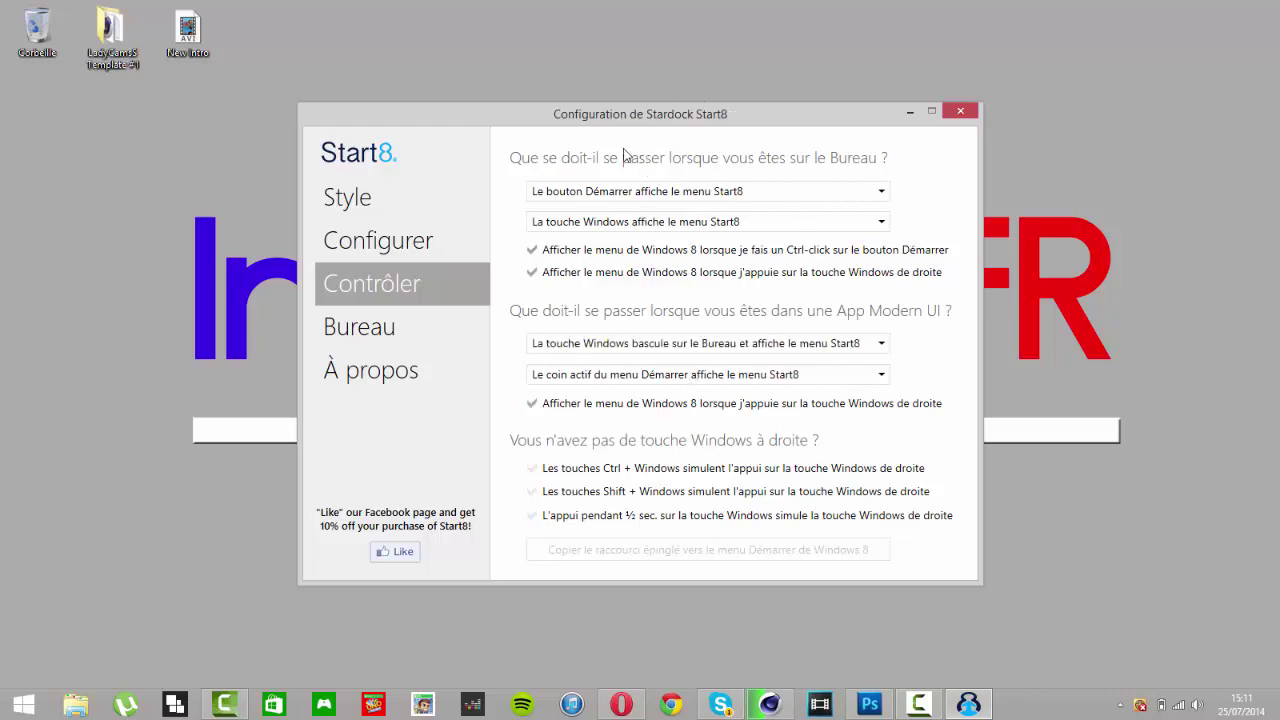
pyautogui.click(375, 322)
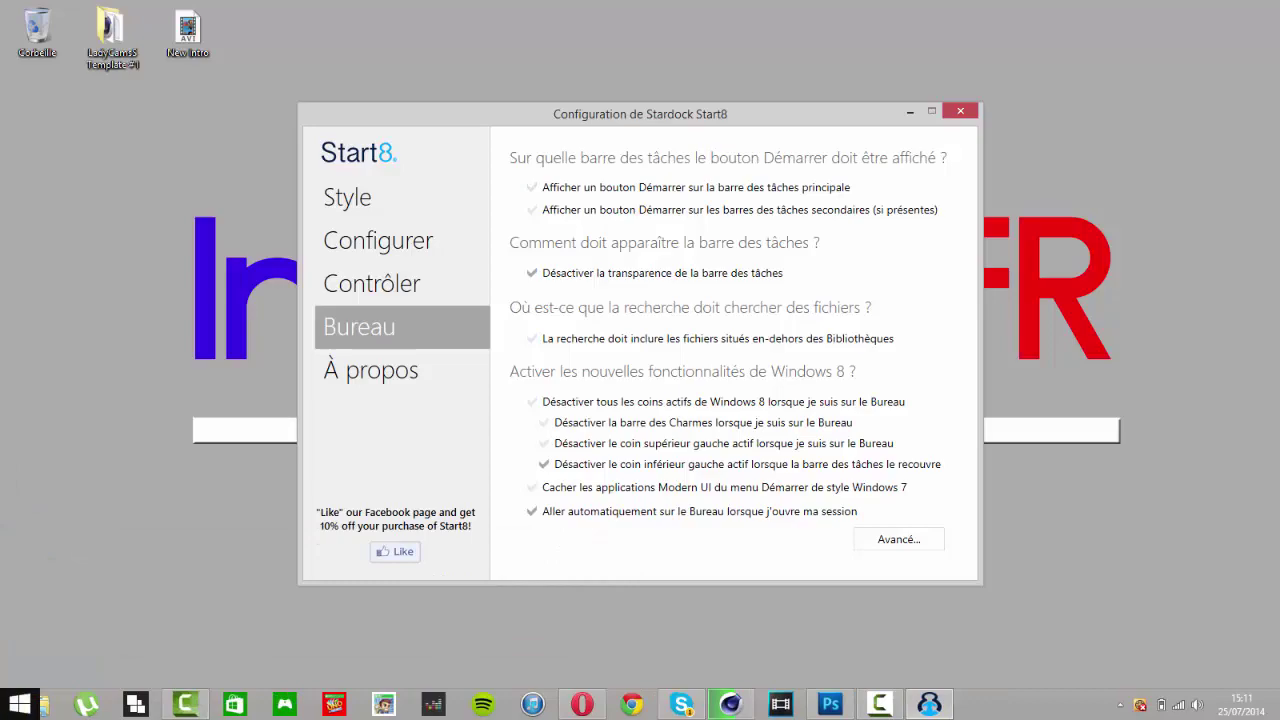
# - Test the native Windows Start button, and re-enable the option to show a Start button on the main taskbar
pyautogui.click(8, 716)
pyautogui.click(8, 716)
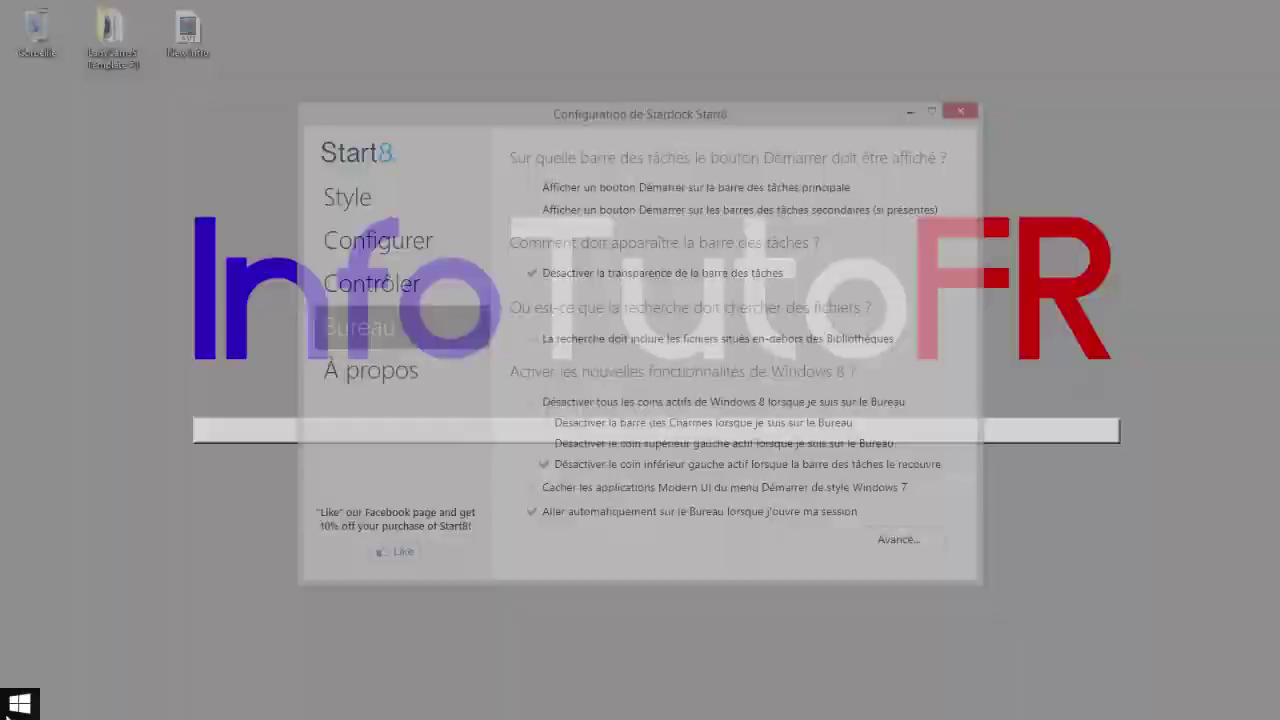
pyautogui.click(597, 193)
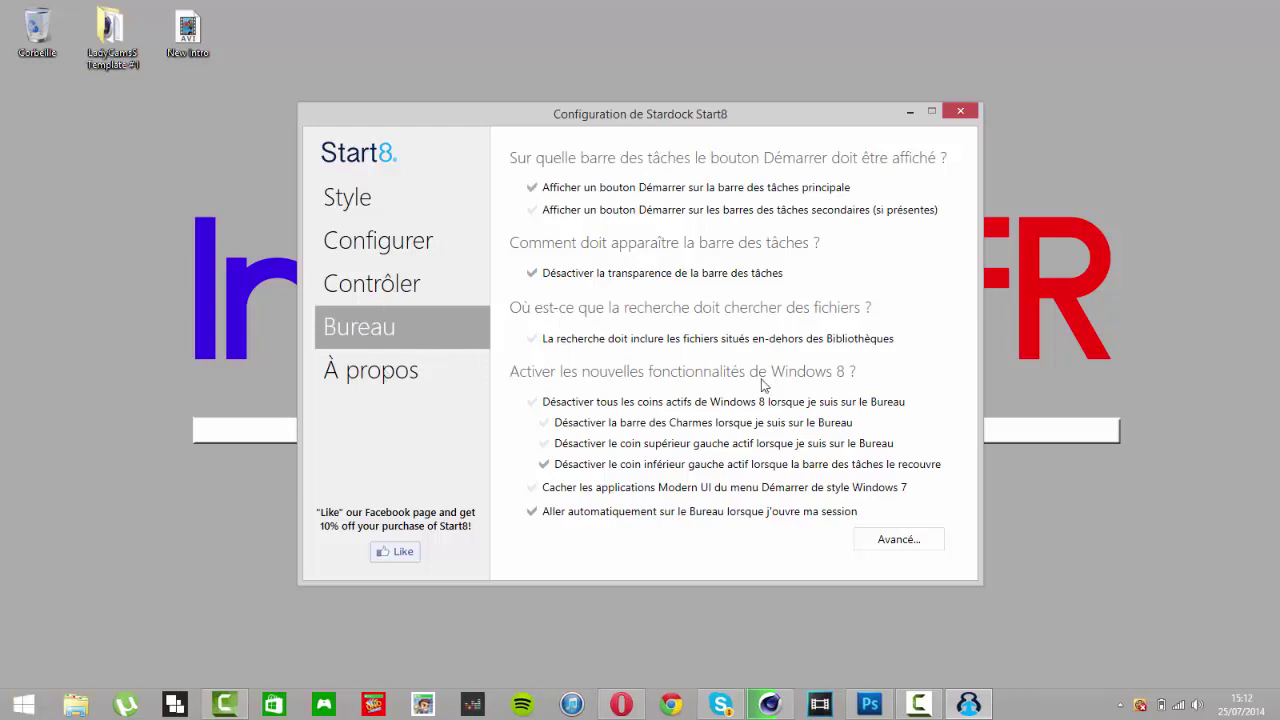
# - View the Start8 version information, return to the Style settings and close the configuration window
pyautogui.click(452, 360)
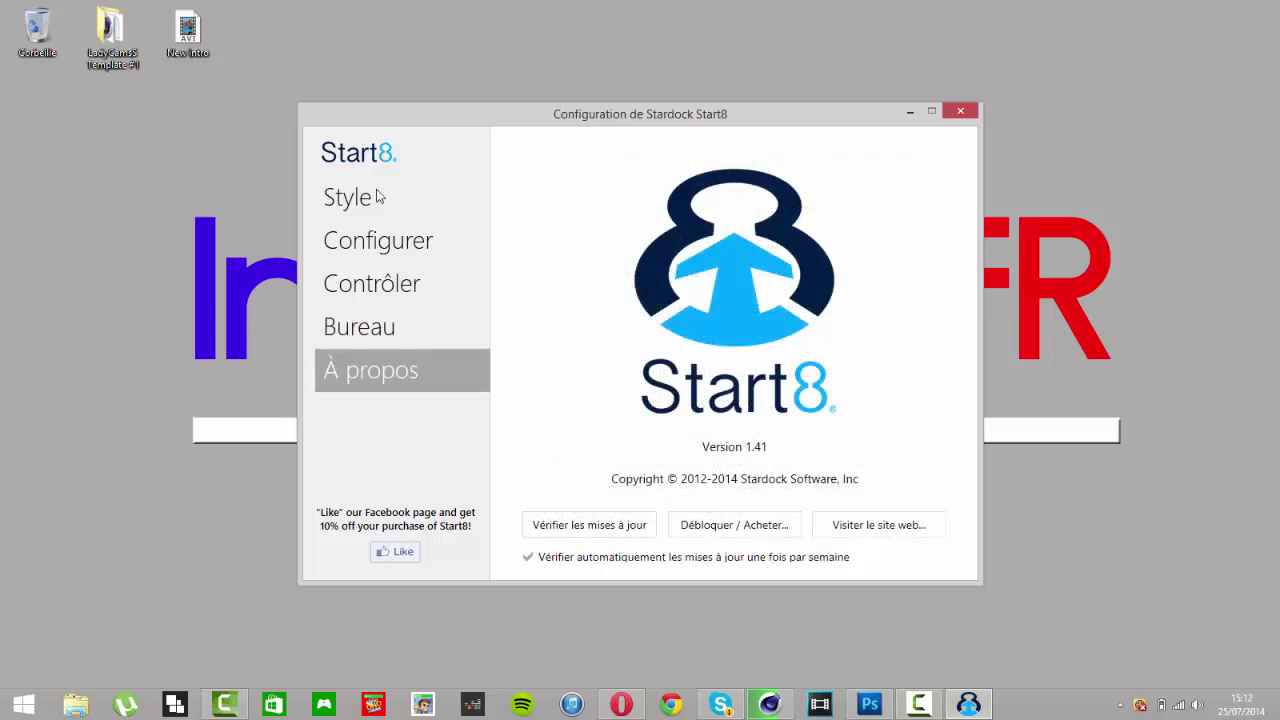
pyautogui.click(415, 196)
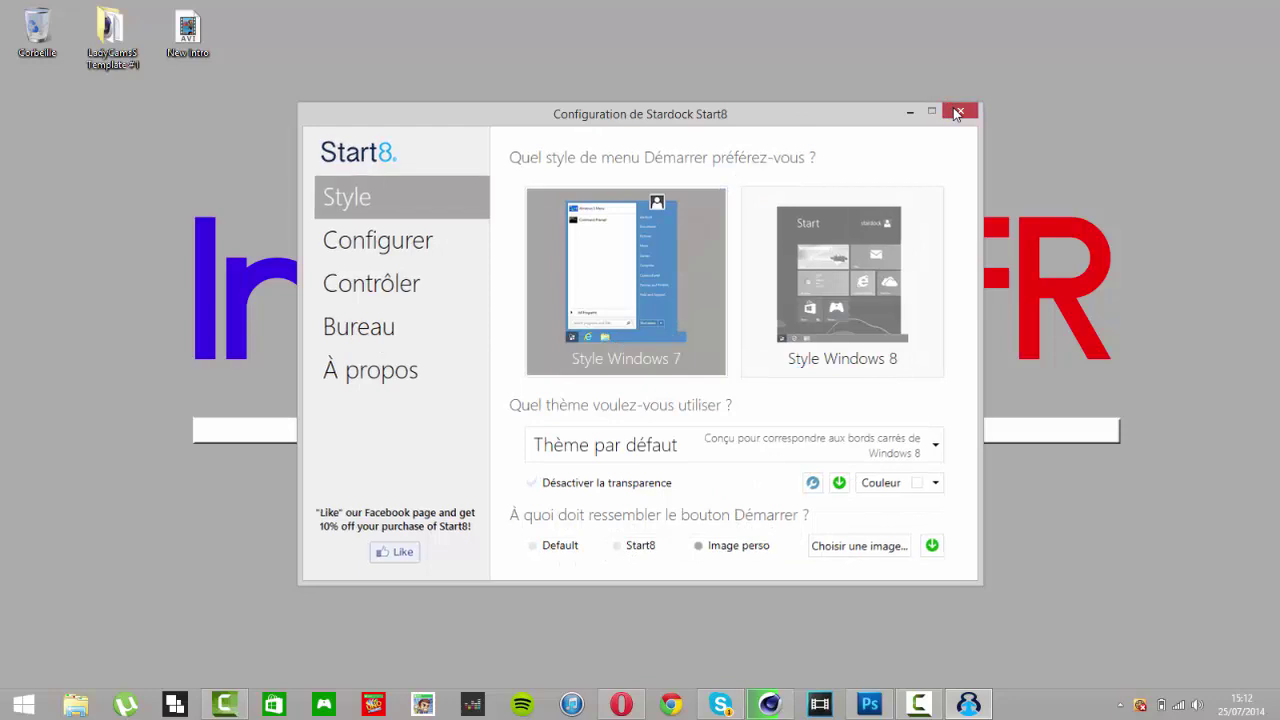
pyautogui.click(957, 113)
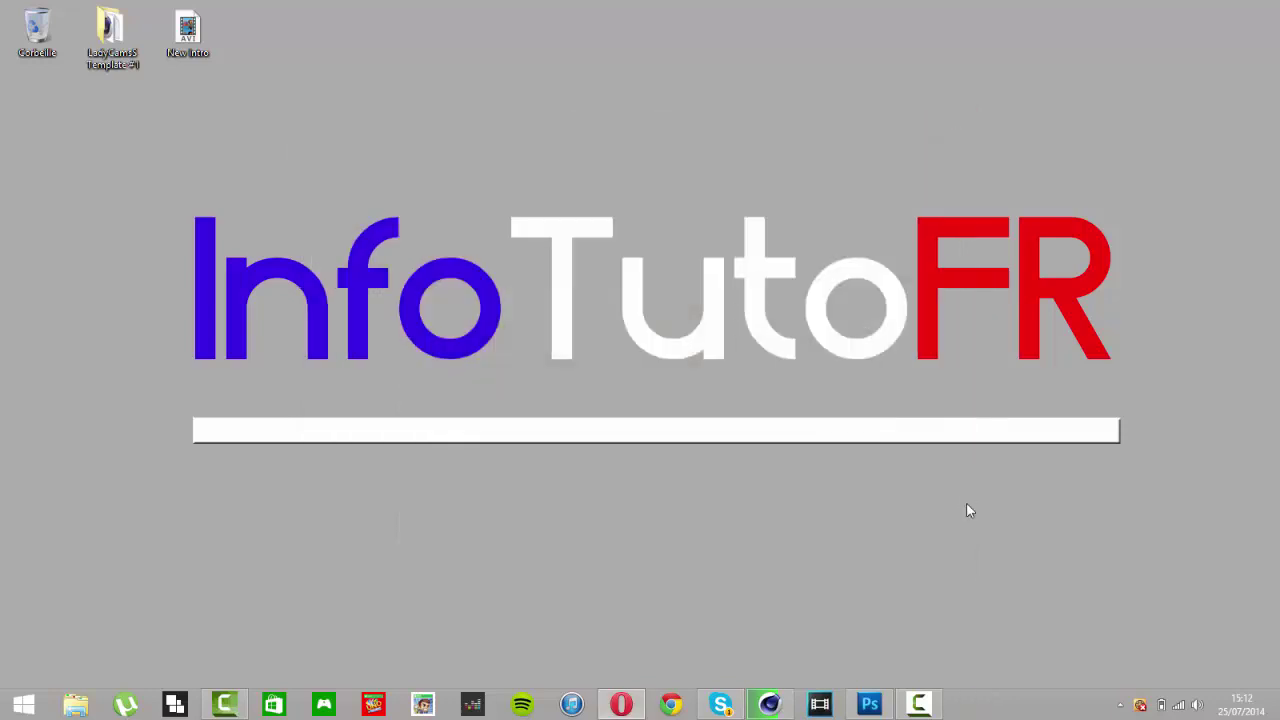
# - Switch back to Opera and display the InfoTuto FR YouTube channel page
pyautogui.click(624, 705)
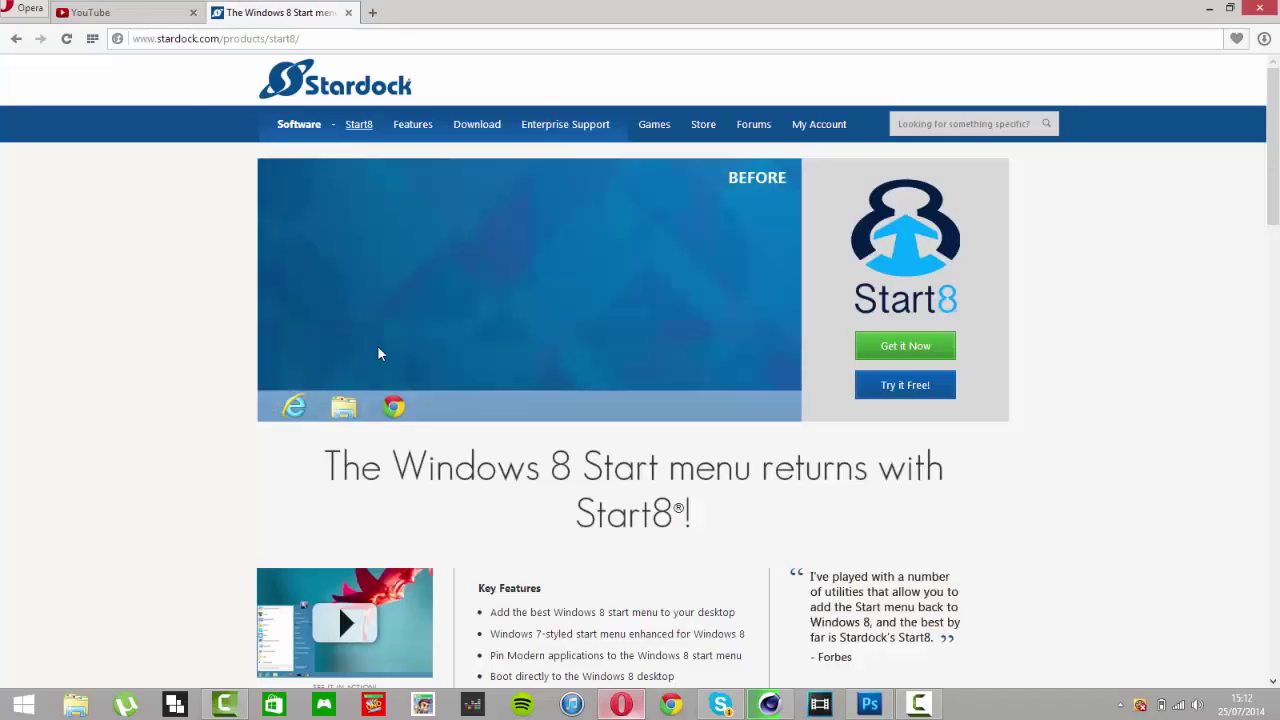
pyautogui.click(143, 12)
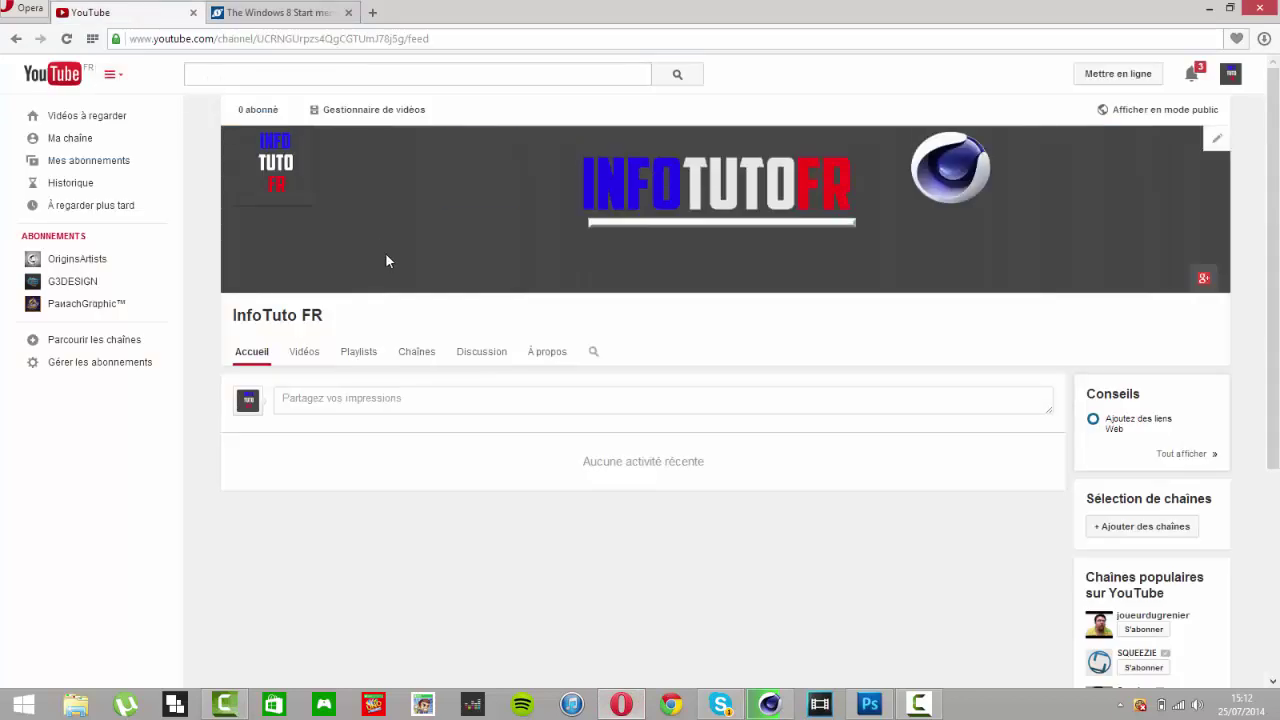